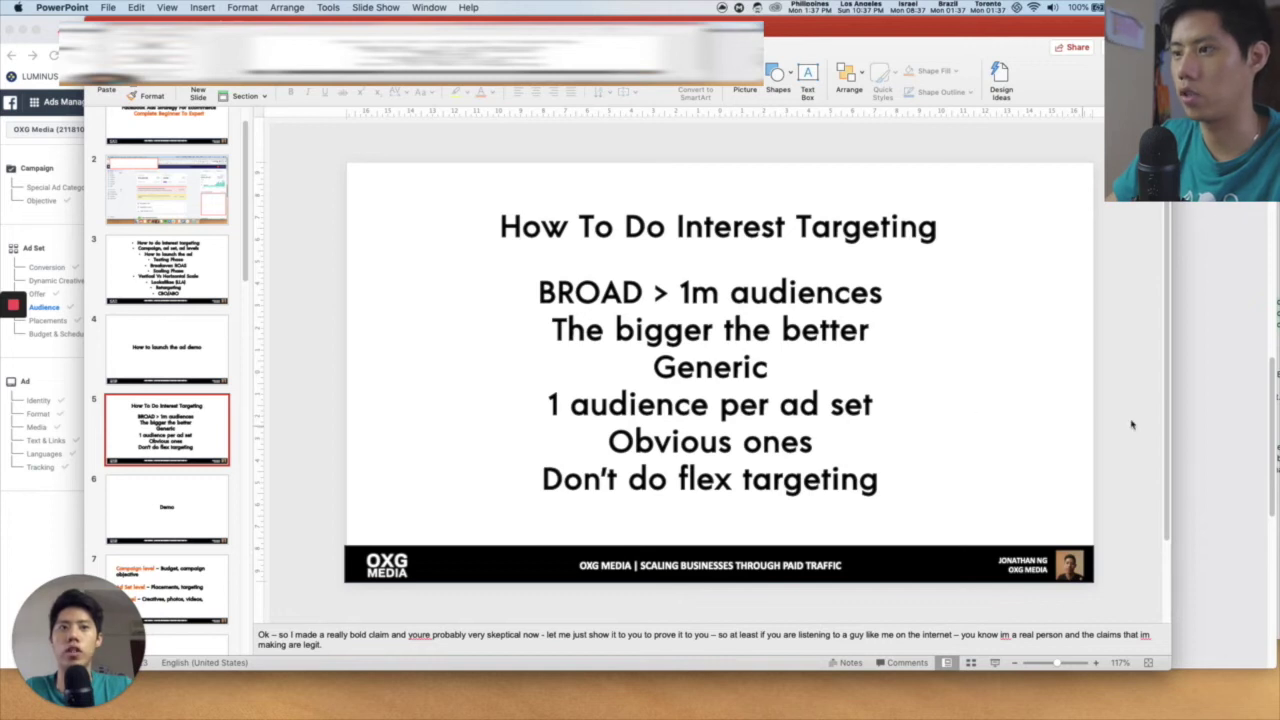
Switch to Ads Manager in Chrome and replace the Dogs interest in Detailed Targeting with the suggested Pets interest
{"action": "key", "text": "super+Tab"}
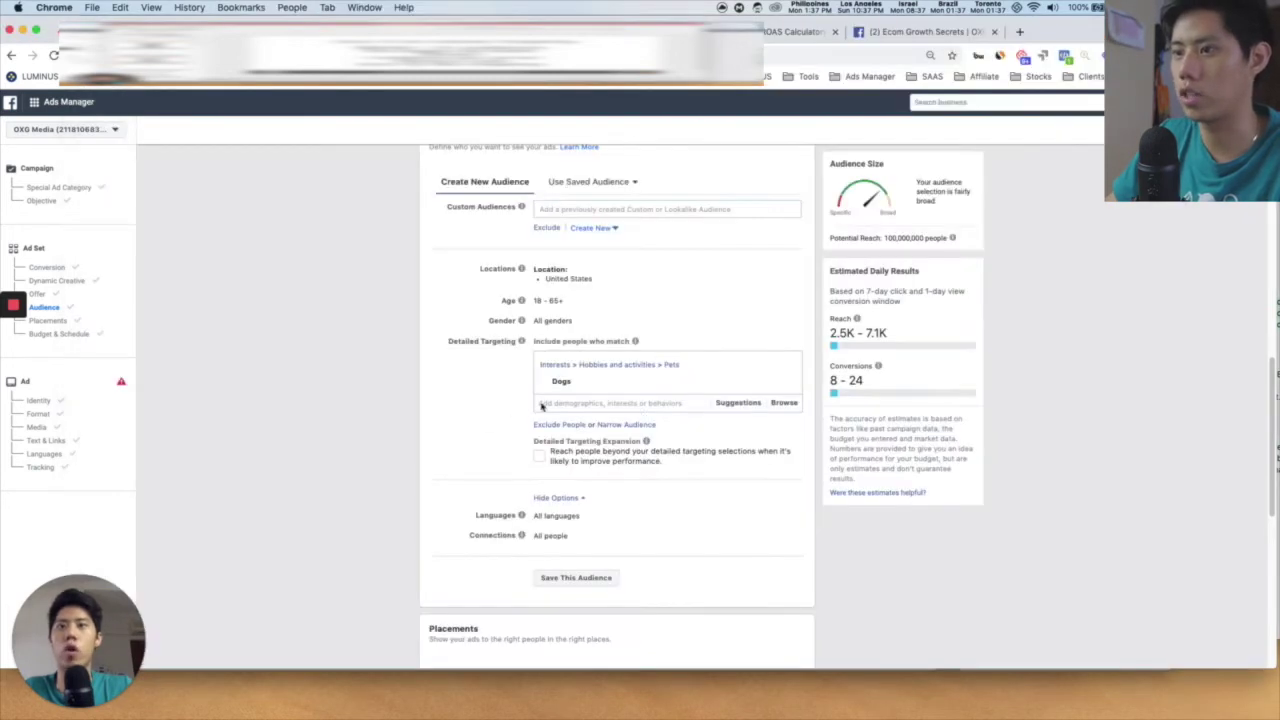
{"action": "left_click", "coordinate": [637, 410]}
{"action": "left_click", "coordinate": [720, 403]}
{"action": "left_click", "coordinate": [548, 420]}
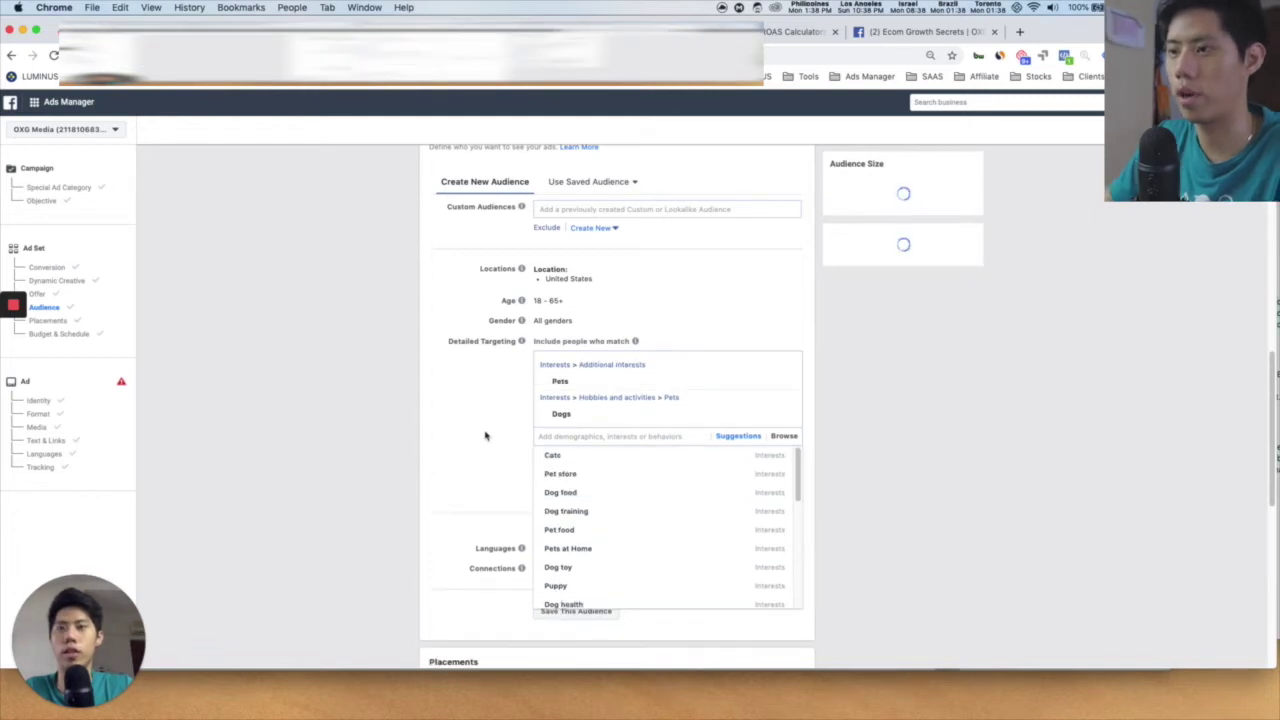
{"action": "left_click", "coordinate": [875, 420]}
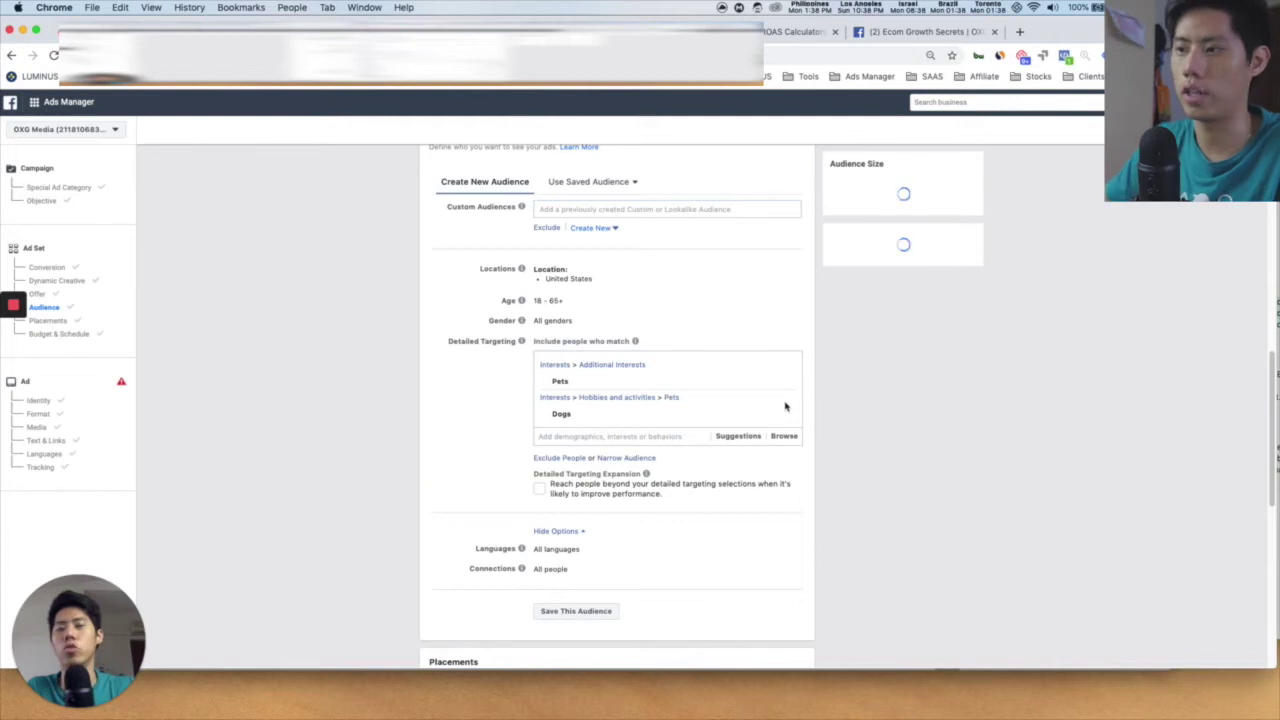
{"action": "left_click", "coordinate": [788, 401]}
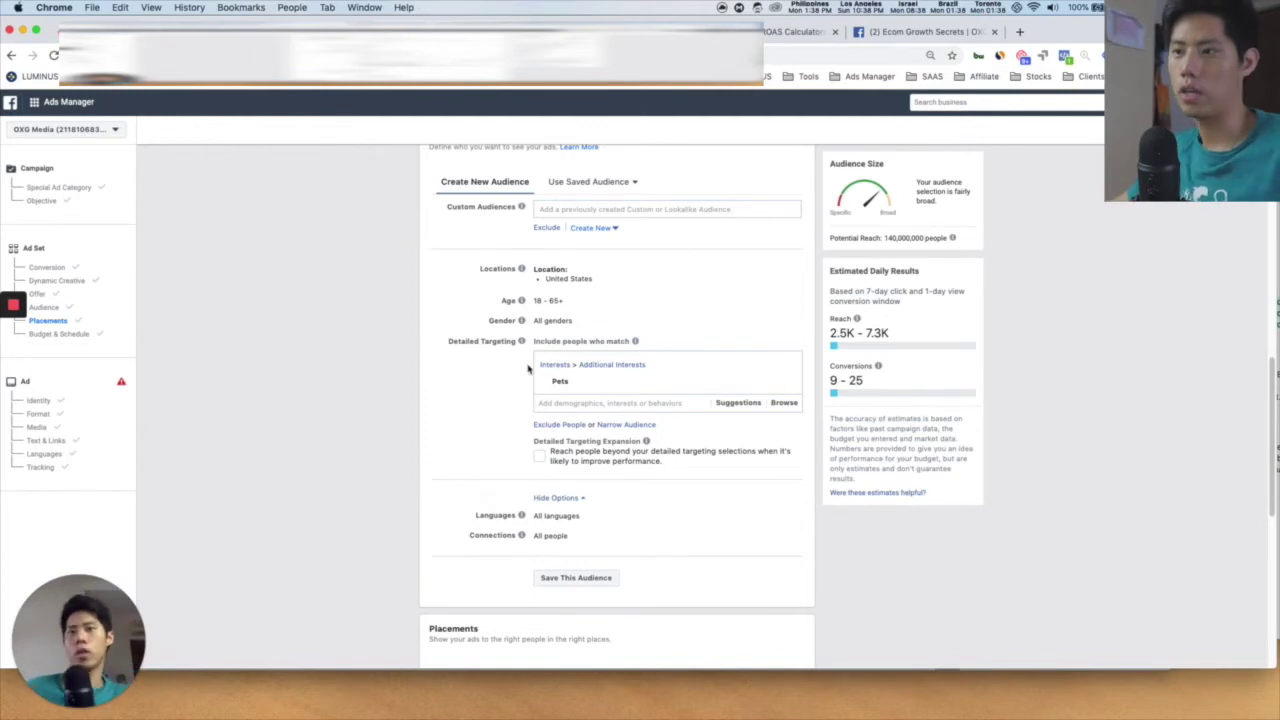
{"action": "mouse_move", "coordinate": [612, 380]}
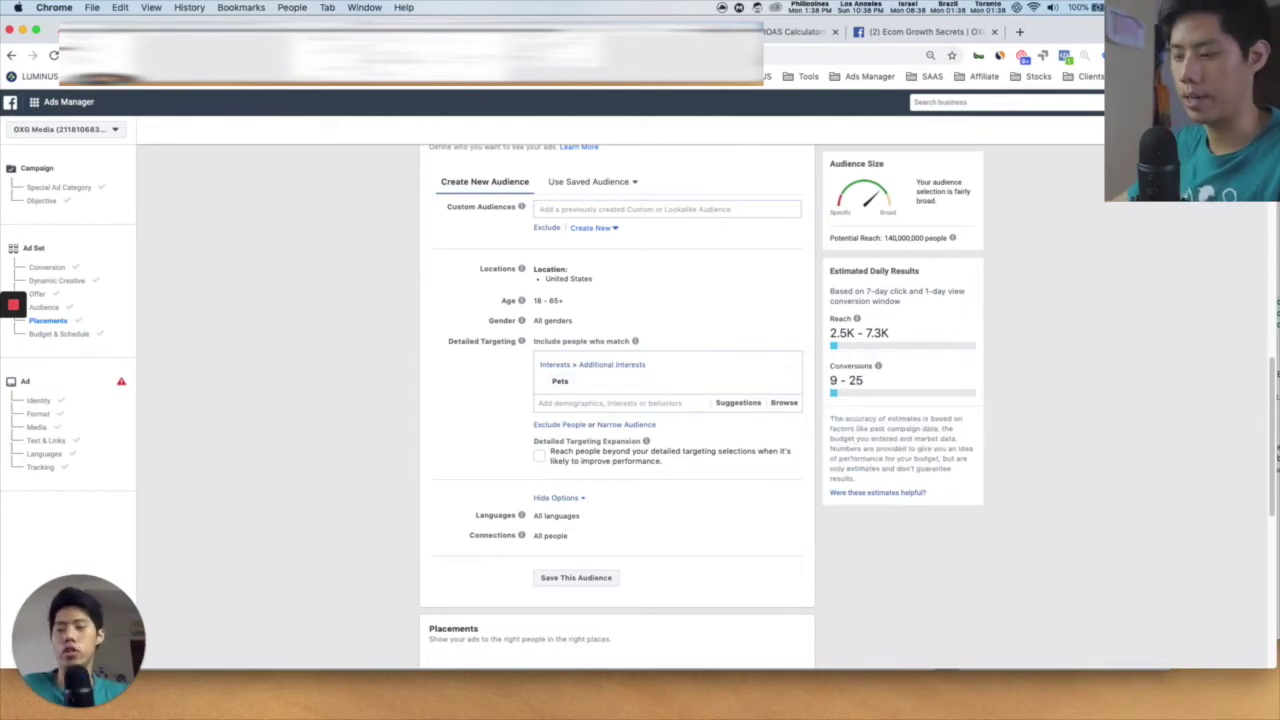
Remove the Pets interest from Detailed Targeting, then search for "dog" and add the Dogs interest
{"action": "key", "text": "super+Tab"}
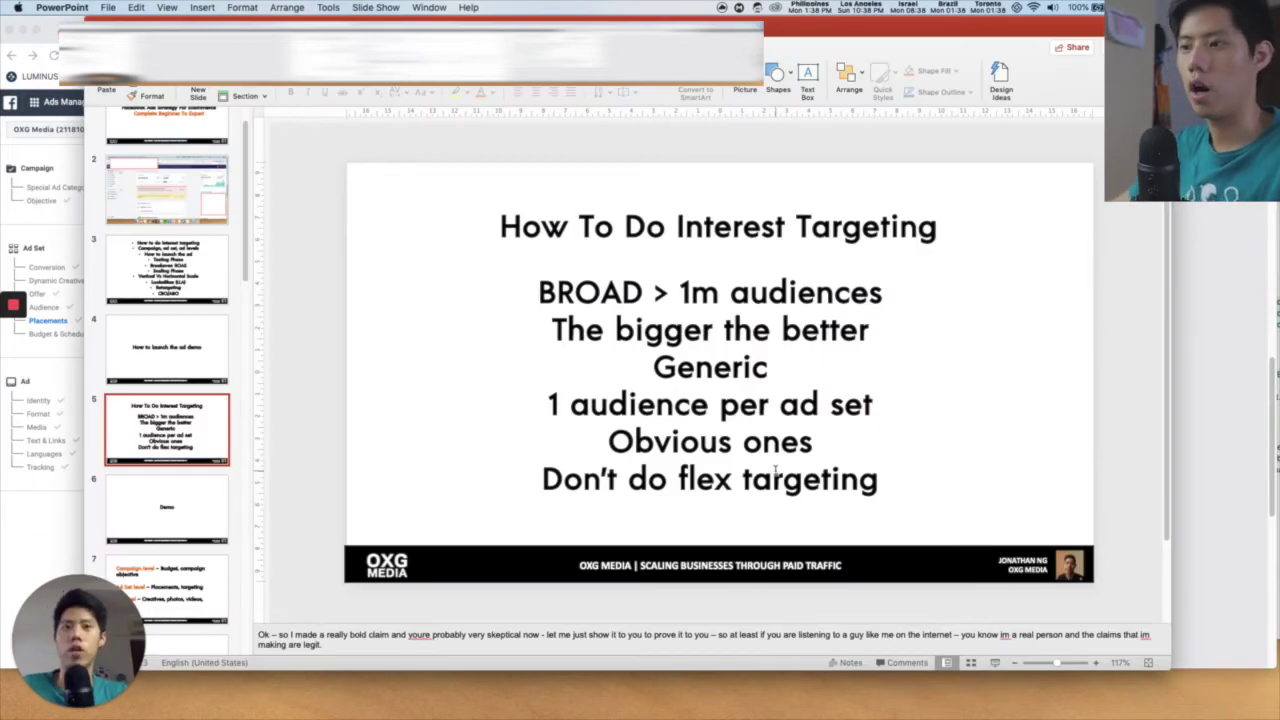
{"action": "left_click", "coordinate": [1184, 407]}
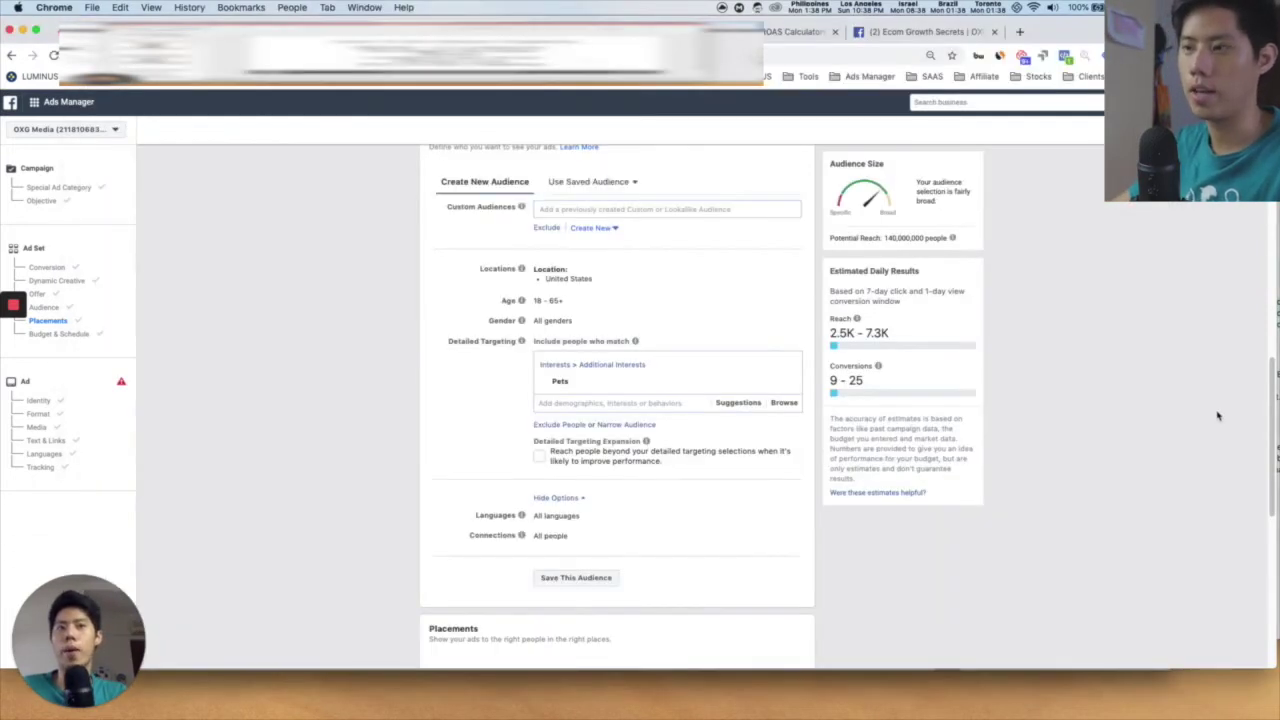
{"action": "left_click", "coordinate": [786, 386]}
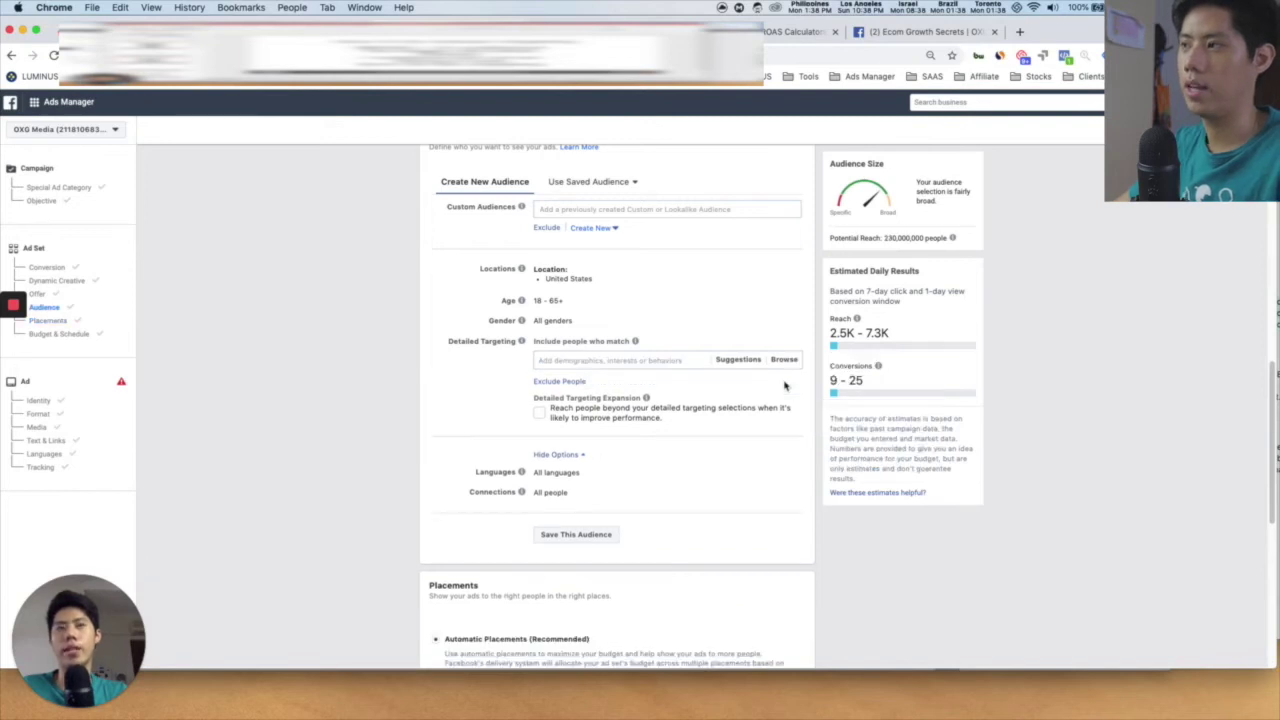
{"action": "left_click", "coordinate": [658, 358]}
{"action": "type", "text": "d"}
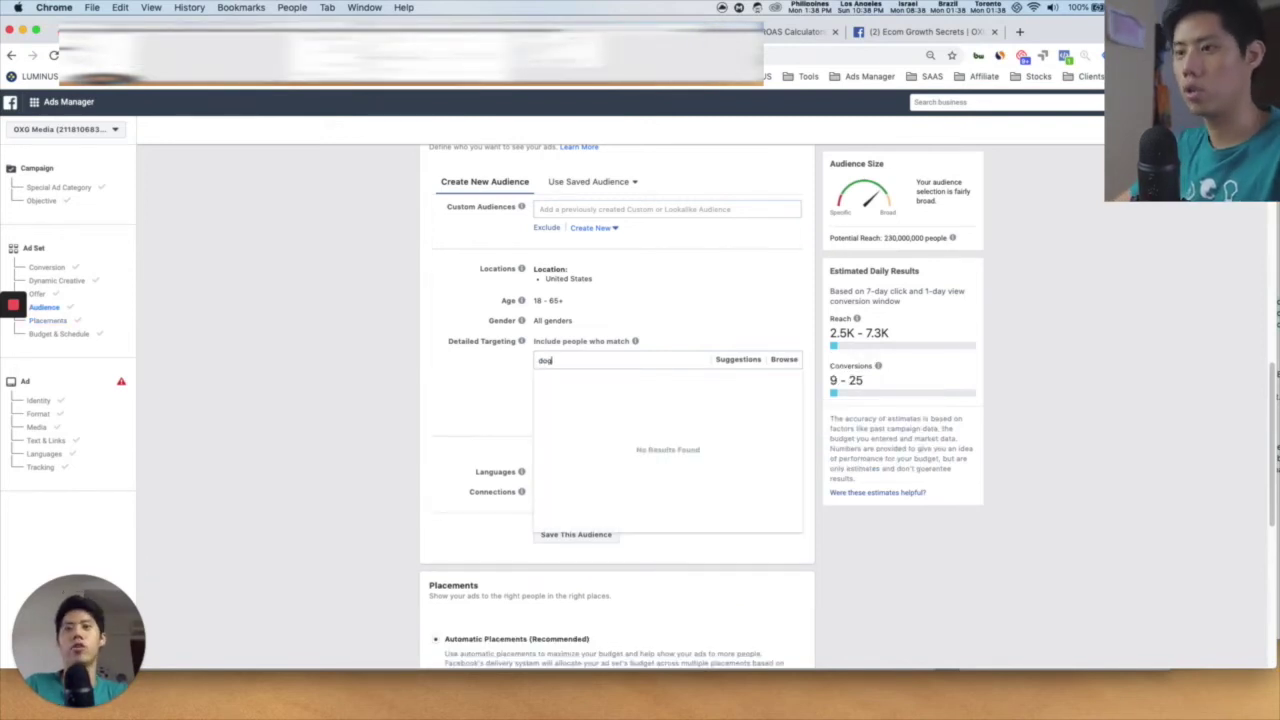
{"action": "type", "text": "og"}
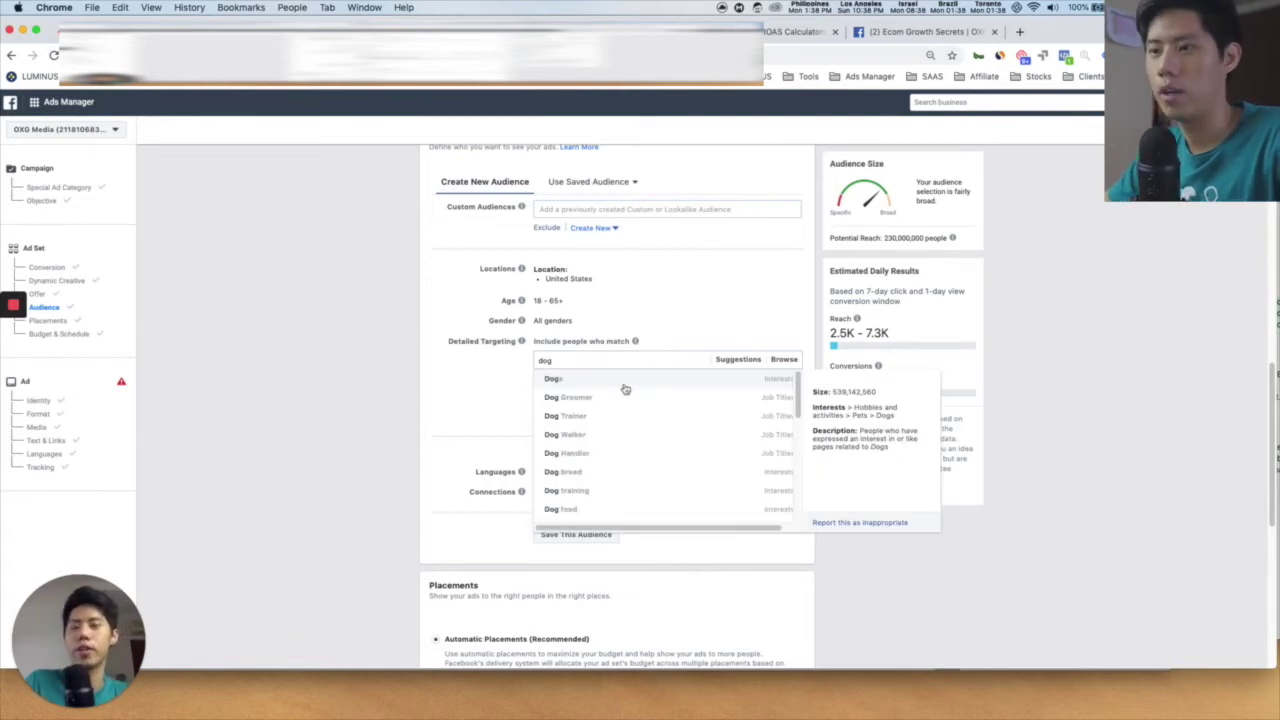
{"action": "left_click", "coordinate": [624, 390]}
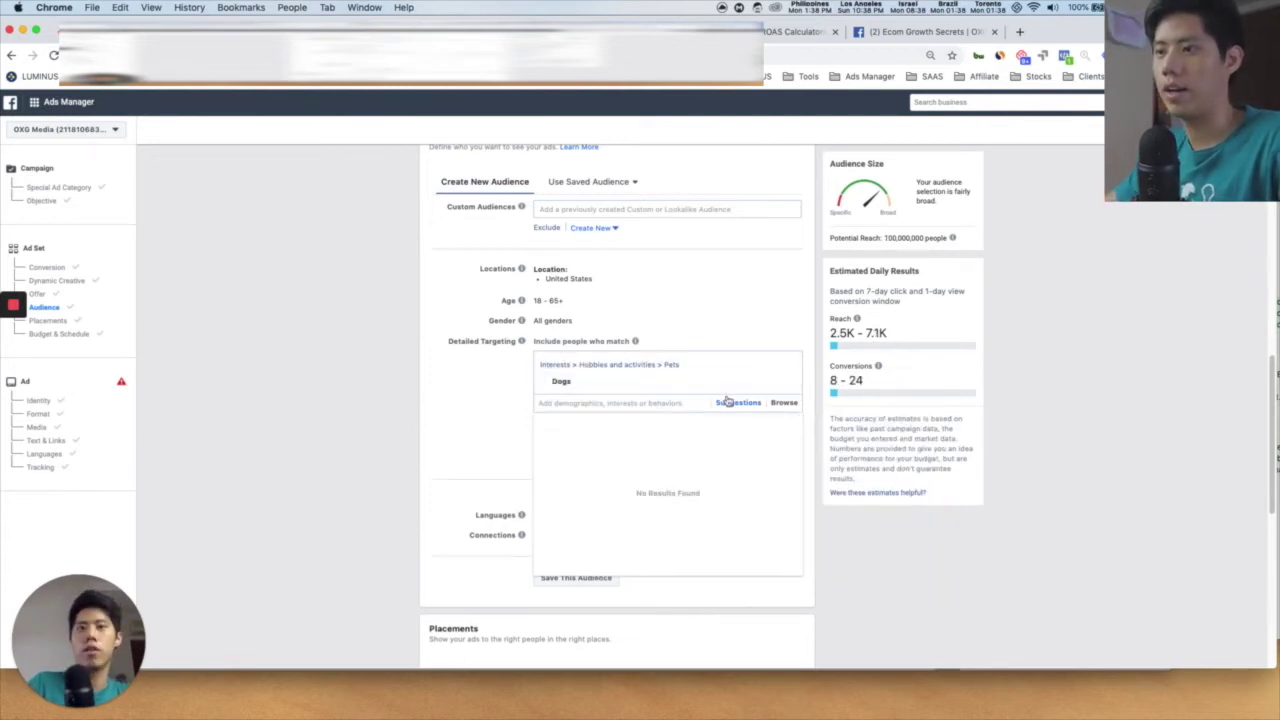
{"action": "left_click", "coordinate": [477, 396]}
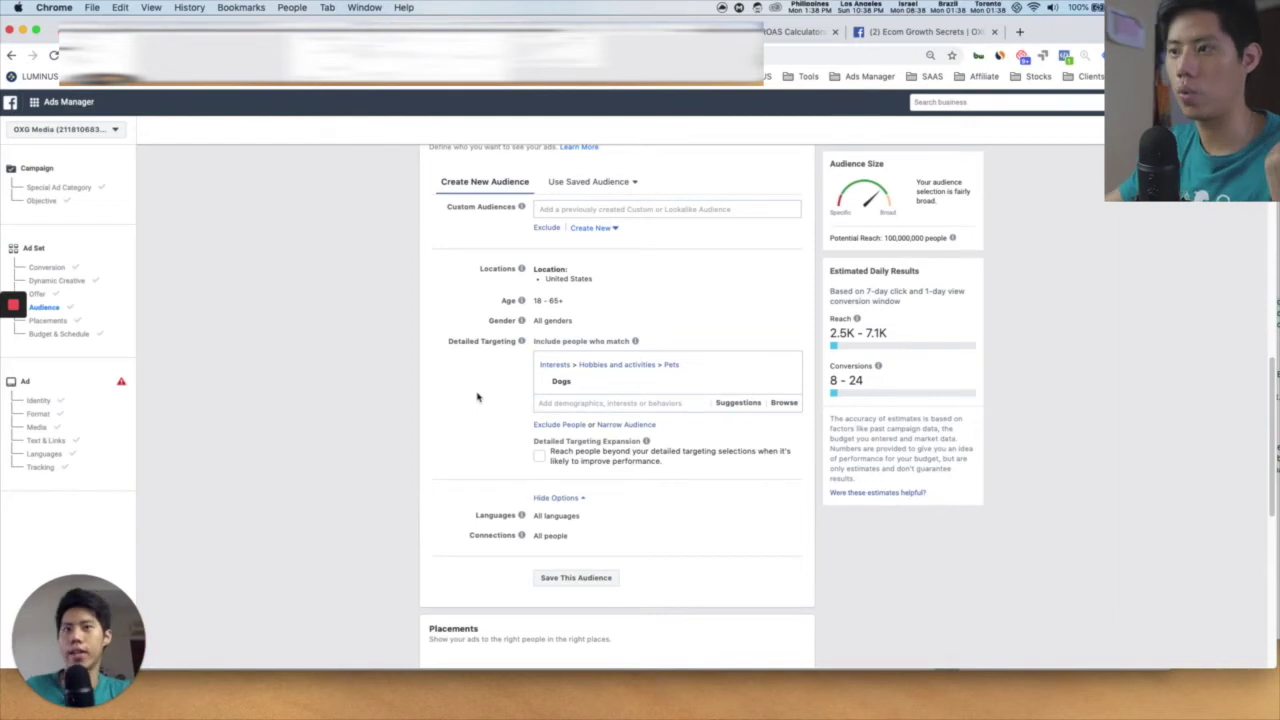
Replace the Dogs interest with the suggested Dog training interest
{"action": "left_click", "coordinate": [740, 403]}
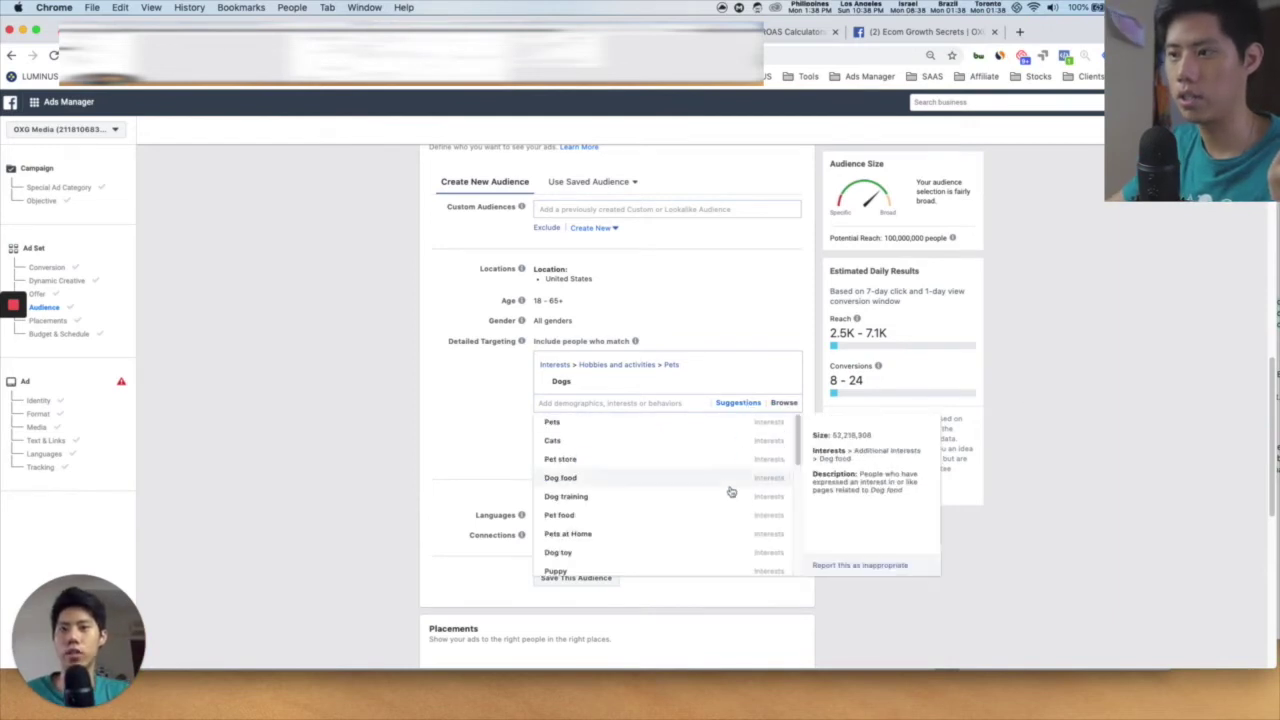
{"action": "left_click", "coordinate": [640, 492]}
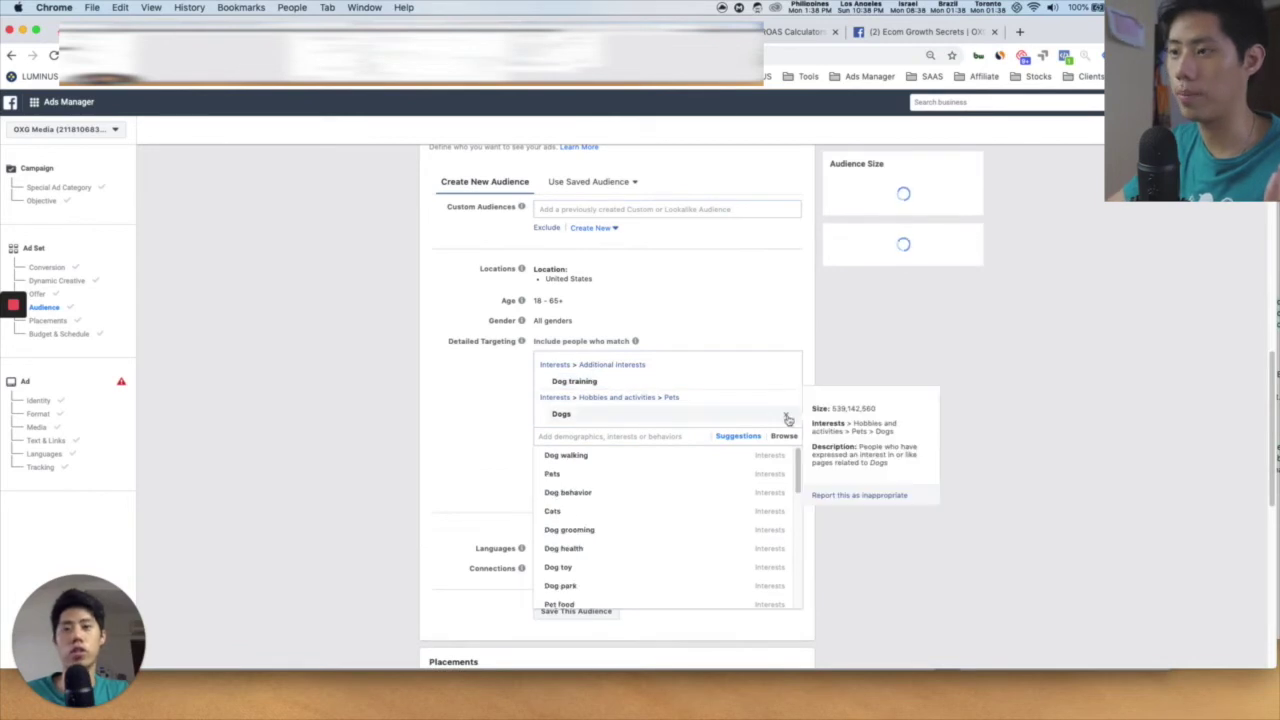
{"action": "left_click", "coordinate": [788, 418]}
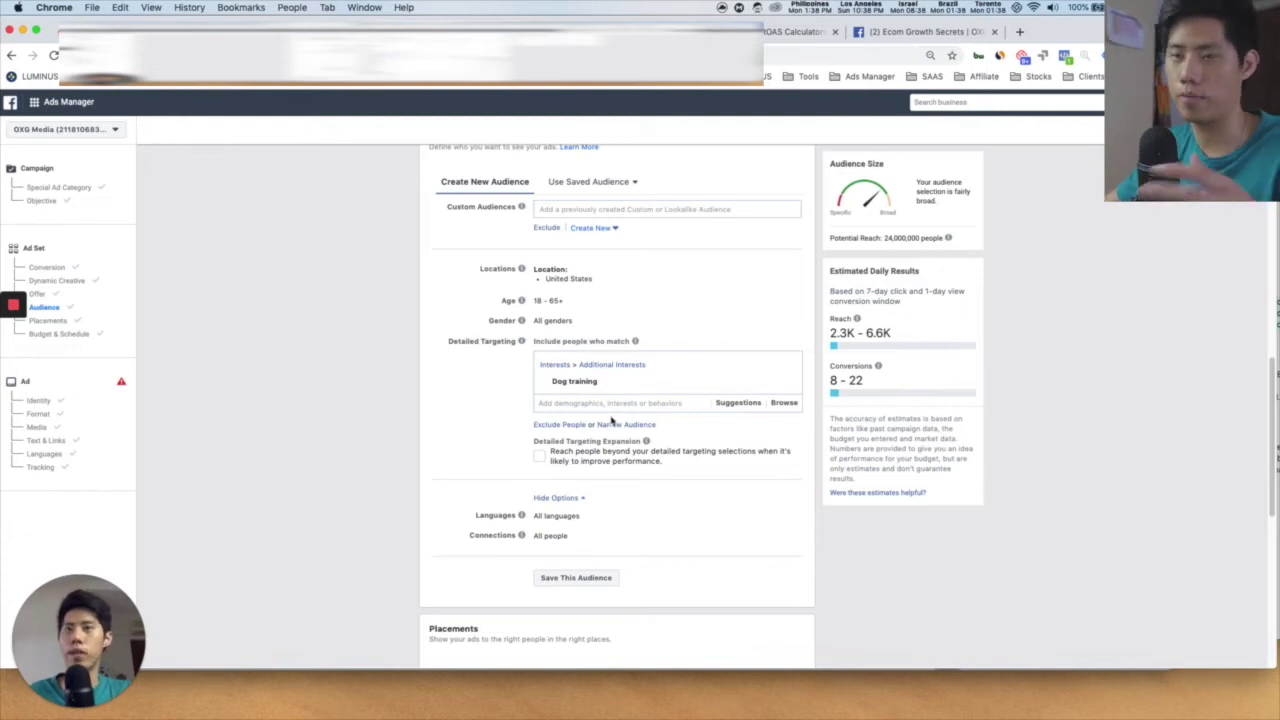
Add the suggested Dog grooming interest and remove Dog training from Detailed Targeting
{"action": "left_click", "coordinate": [748, 403]}
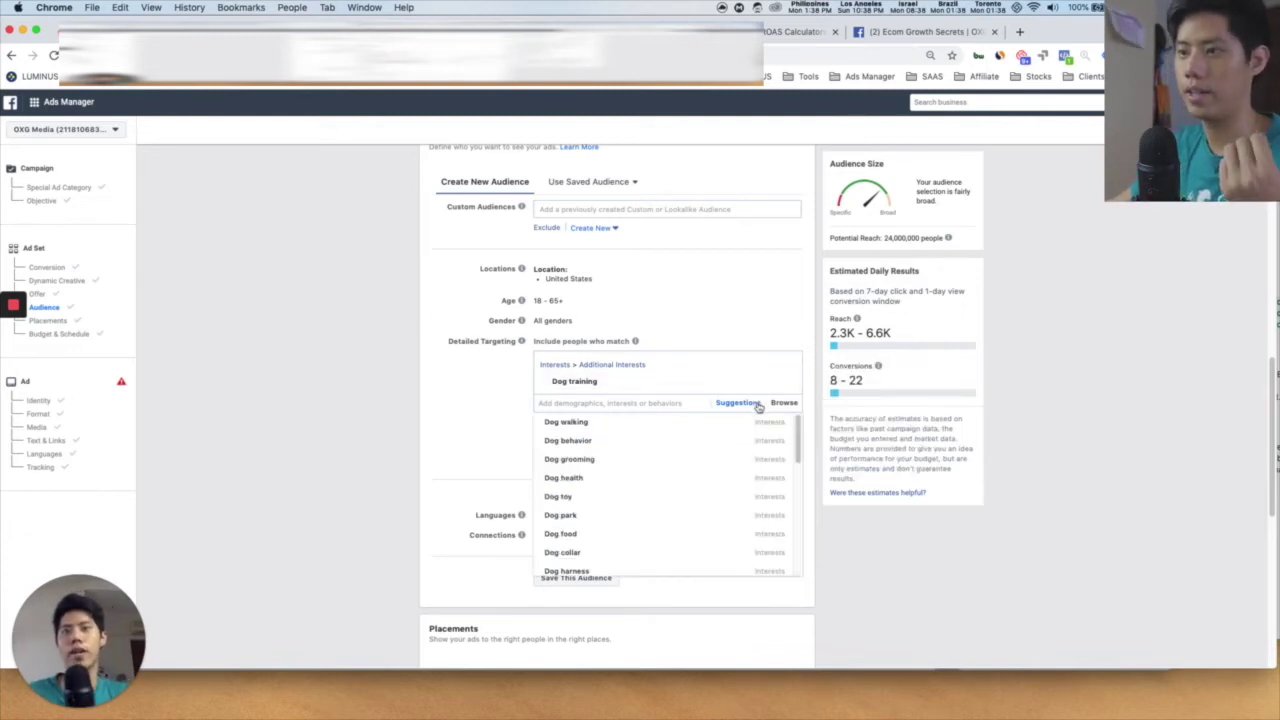
{"action": "left_click", "coordinate": [631, 464]}
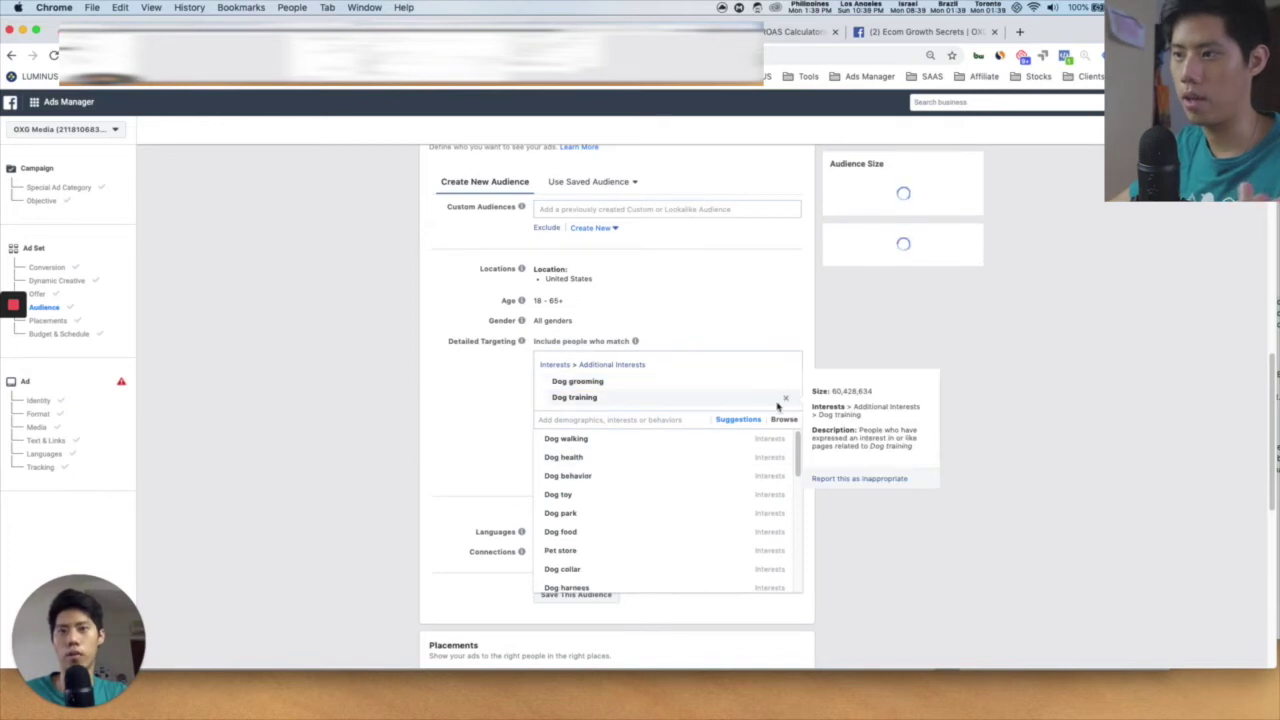
{"action": "left_click", "coordinate": [786, 402]}
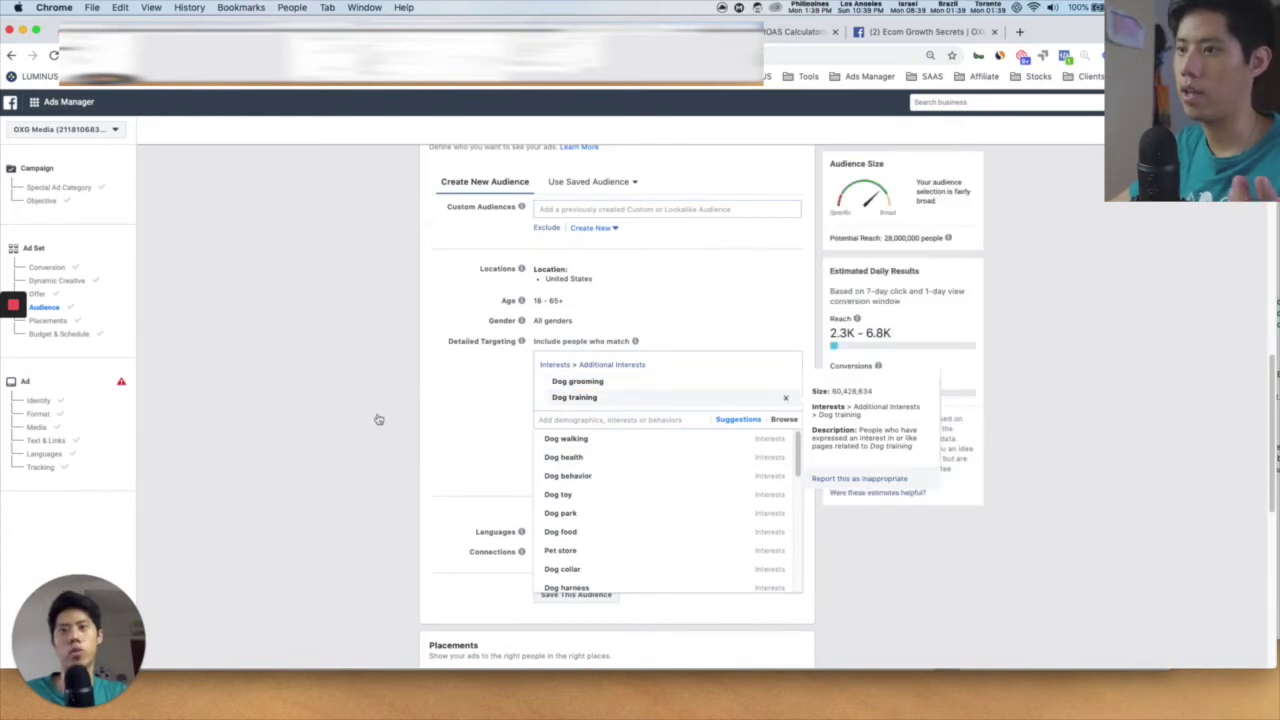
{"action": "left_click", "coordinate": [480, 403]}
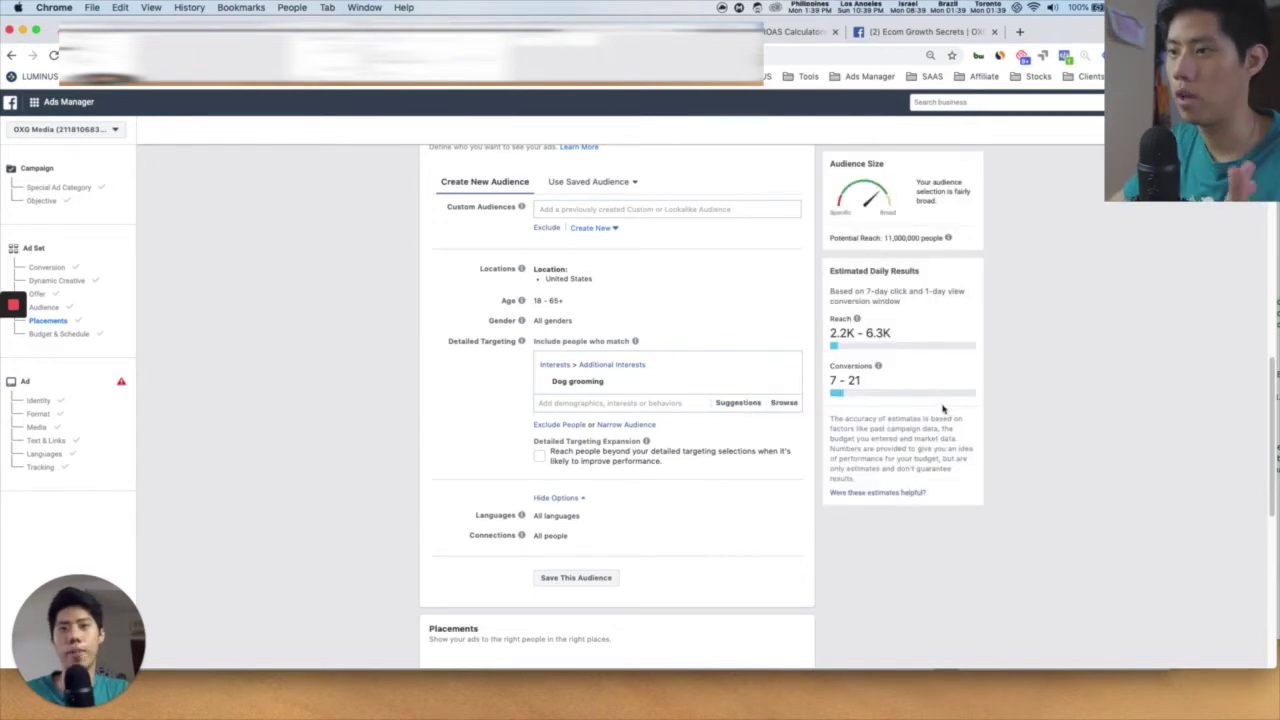
Narrow the Dog grooming audience so that people must also match the Pets interest
{"action": "key", "text": "super+Tab"}
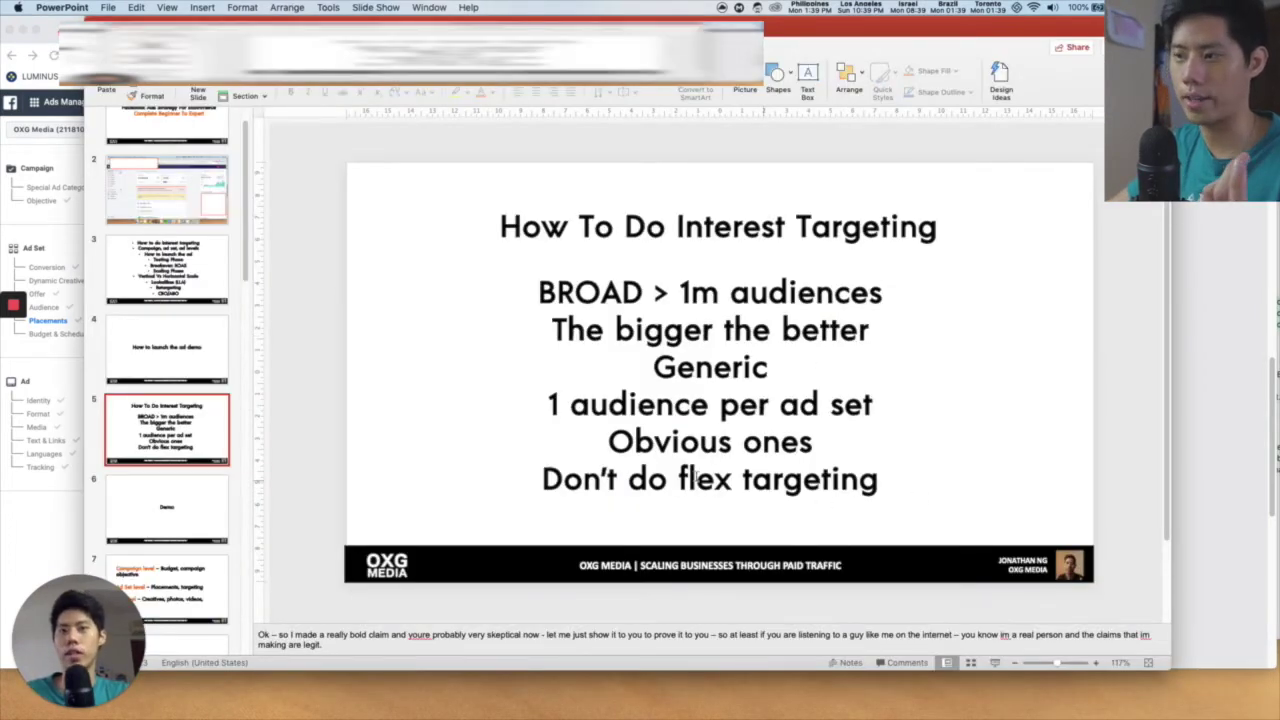
{"action": "left_click", "coordinate": [1188, 427]}
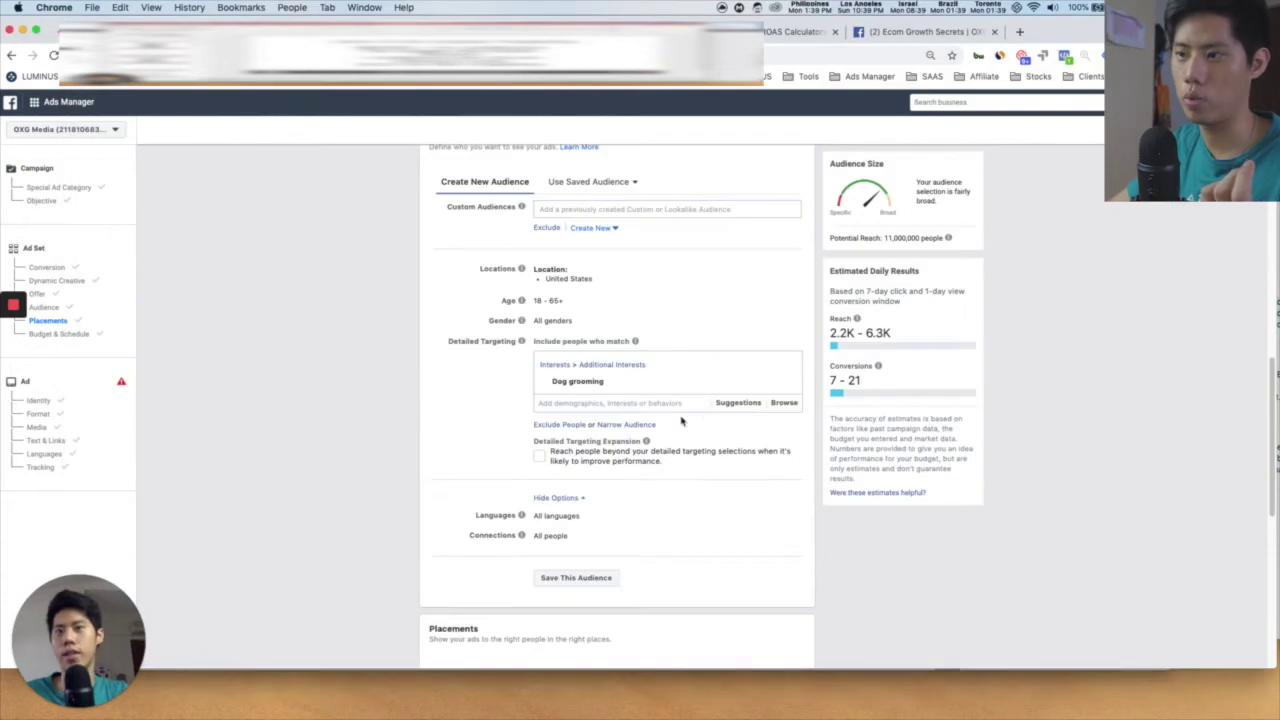
{"action": "left_click", "coordinate": [627, 425]}
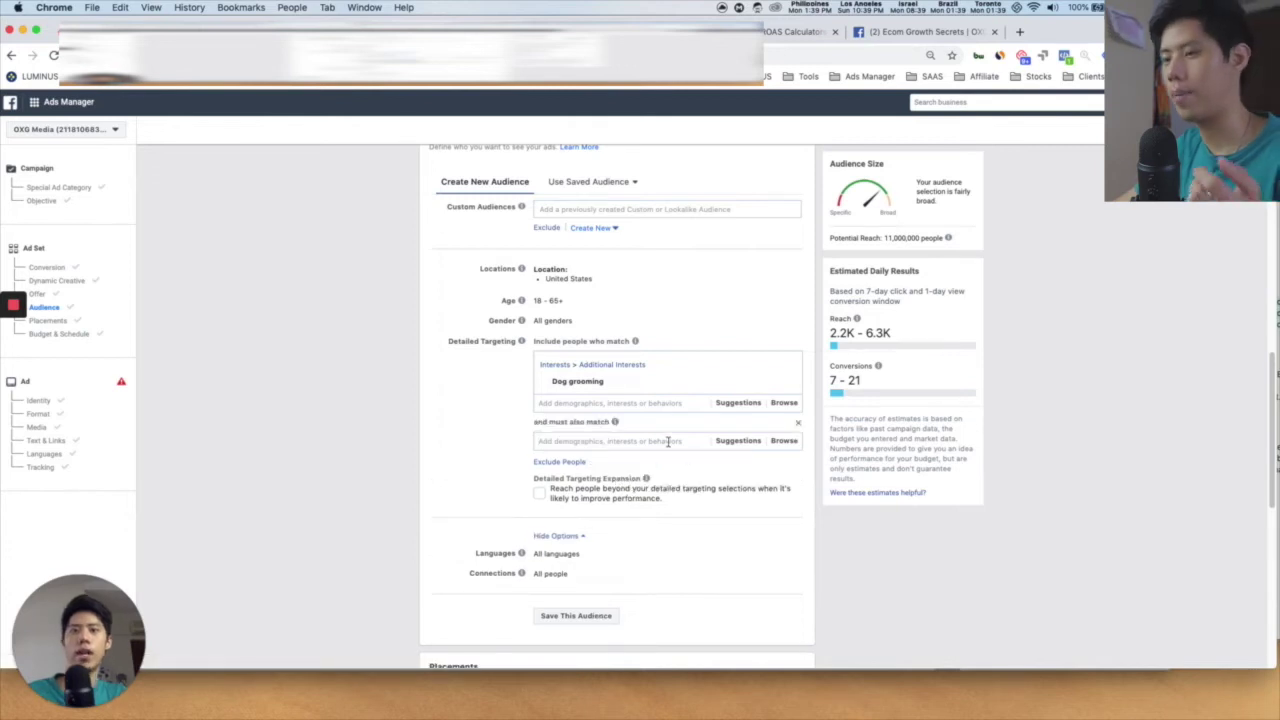
{"action": "left_click", "coordinate": [667, 443]}
{"action": "type", "text": "pets"}
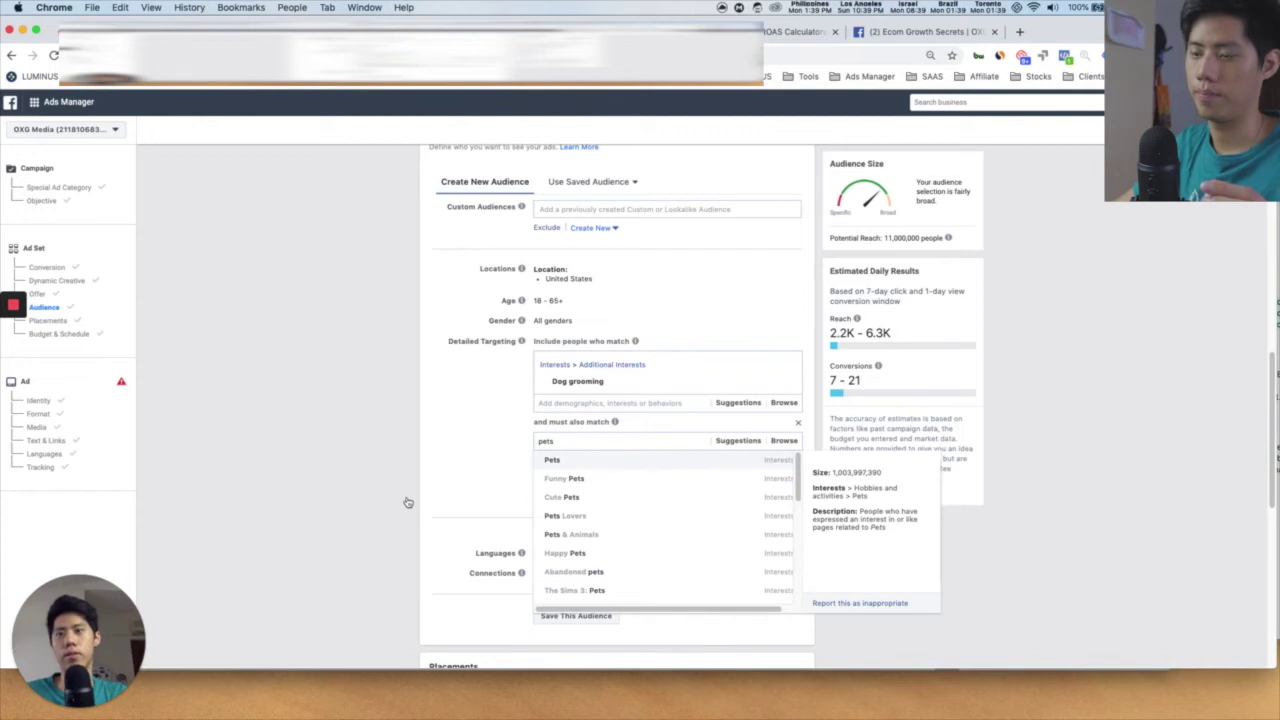
{"action": "key", "text": "Return"}
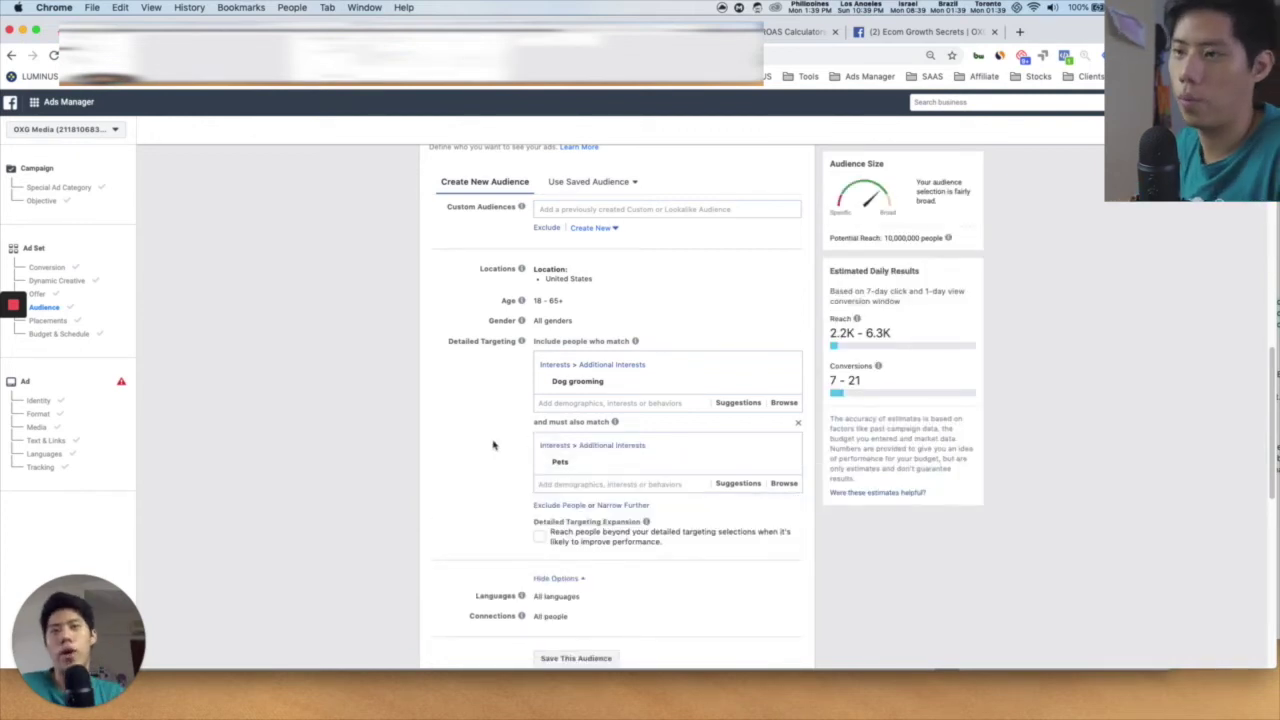
Remove the additional match condition containing Pets from Detailed Targeting
{"action": "mouse_move", "coordinate": [578, 386]}
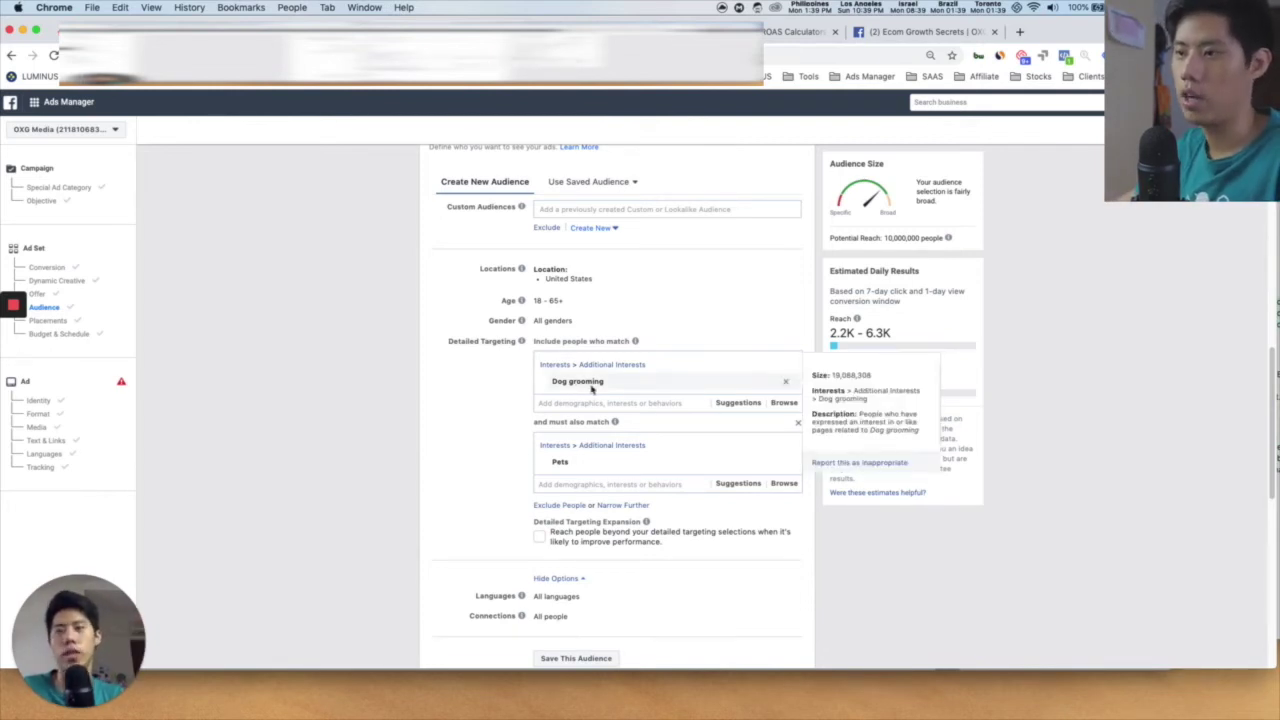
{"action": "mouse_move", "coordinate": [697, 461]}
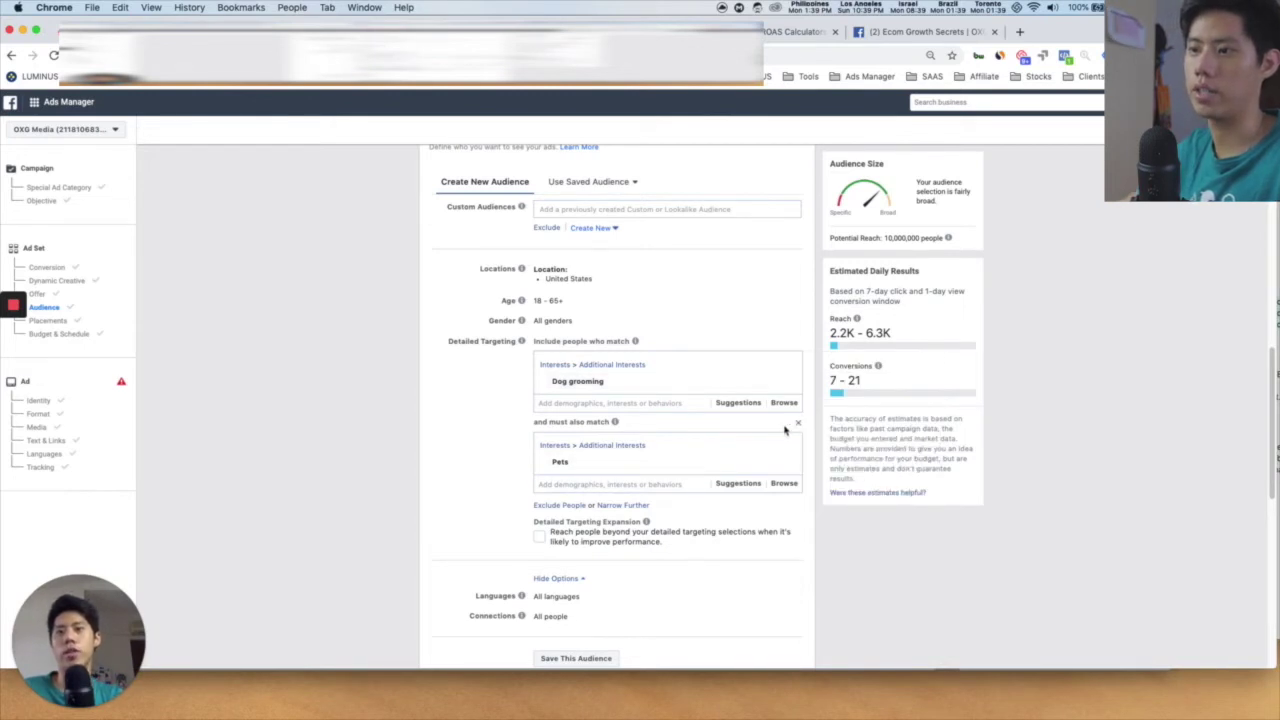
{"action": "mouse_move", "coordinate": [617, 380]}
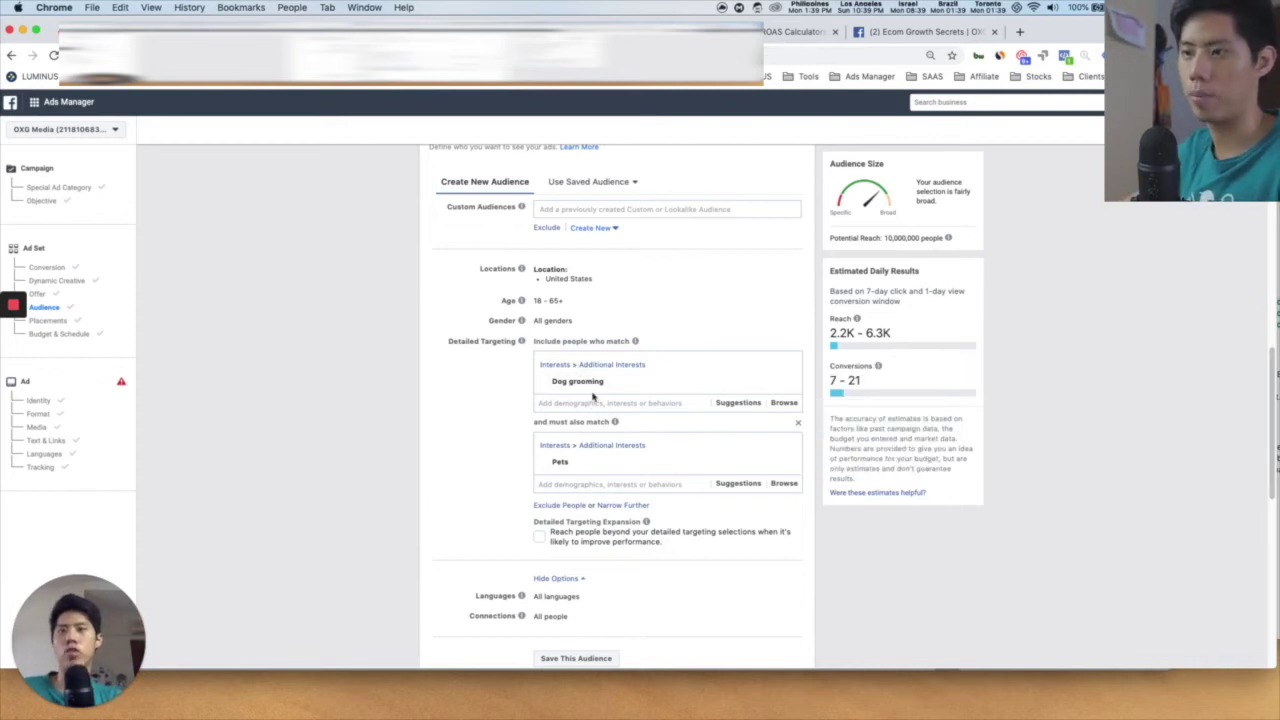
{"action": "mouse_move", "coordinate": [622, 470]}
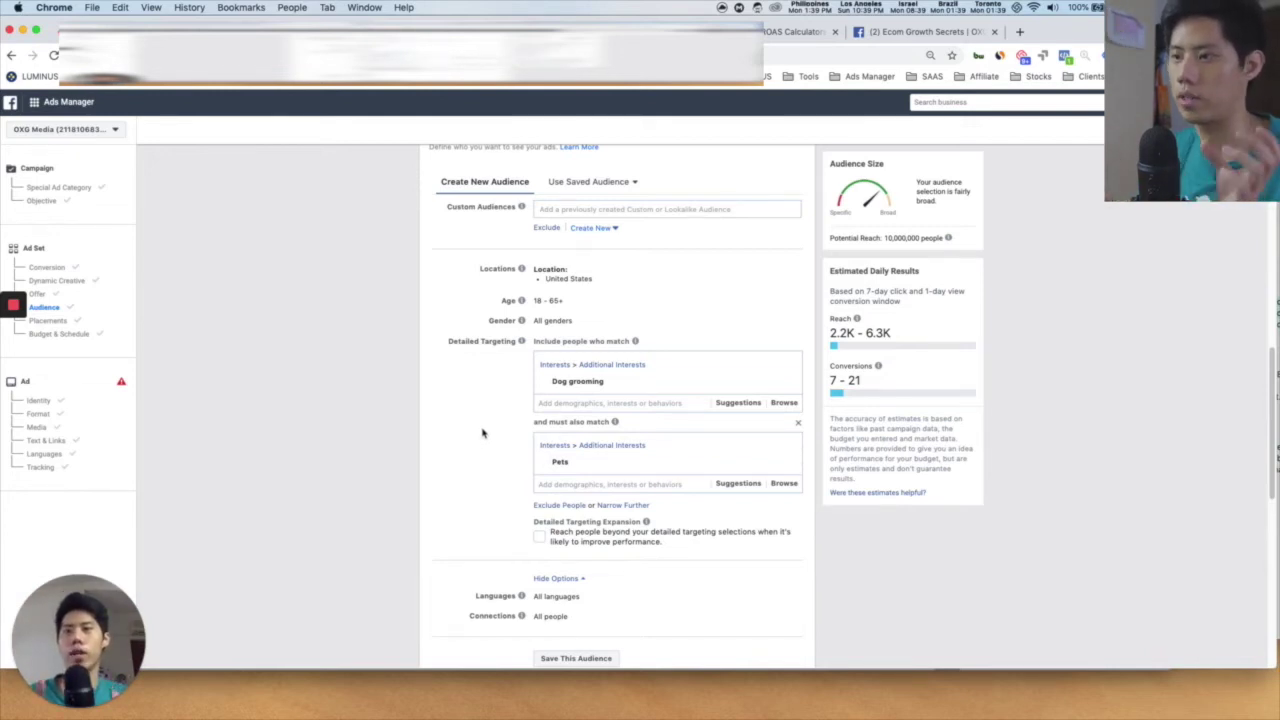
{"action": "left_click", "coordinate": [799, 423]}
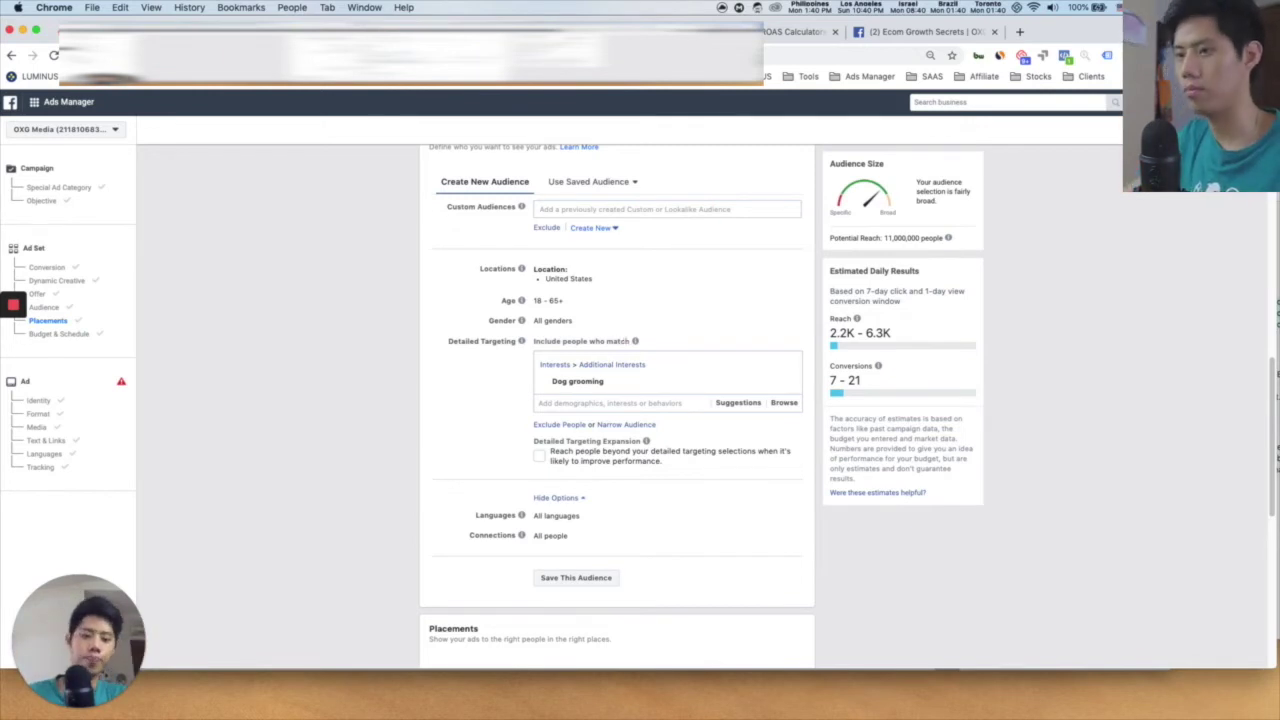
Switch to PowerPoint and show slide 7 about the campaign, ad set and ad levels
{"action": "key", "text": "super+Tab"}
{"action": "scroll", "coordinate": [152, 410], "scroll_direction": "down", "scroll_amount": 1}
{"action": "left_click", "coordinate": [188, 458]}
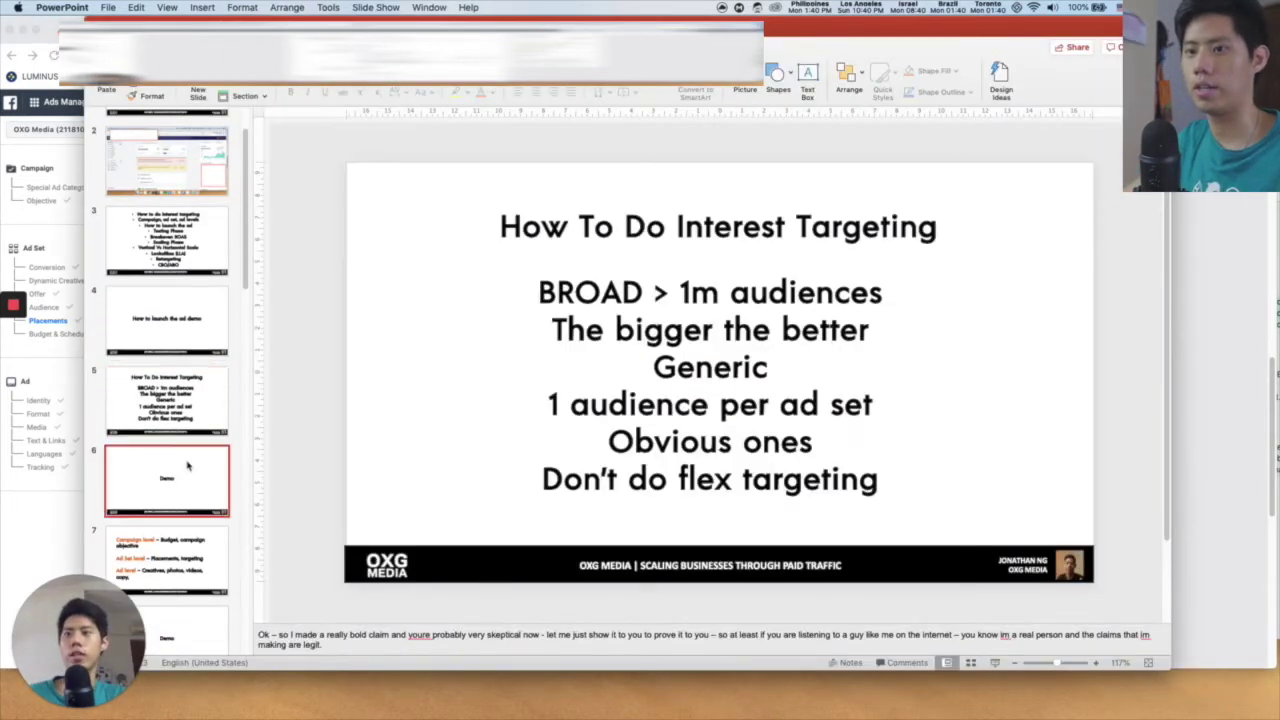
{"action": "scroll", "coordinate": [195, 440], "scroll_direction": "down", "scroll_amount": 2}
{"action": "left_click", "coordinate": [186, 492]}
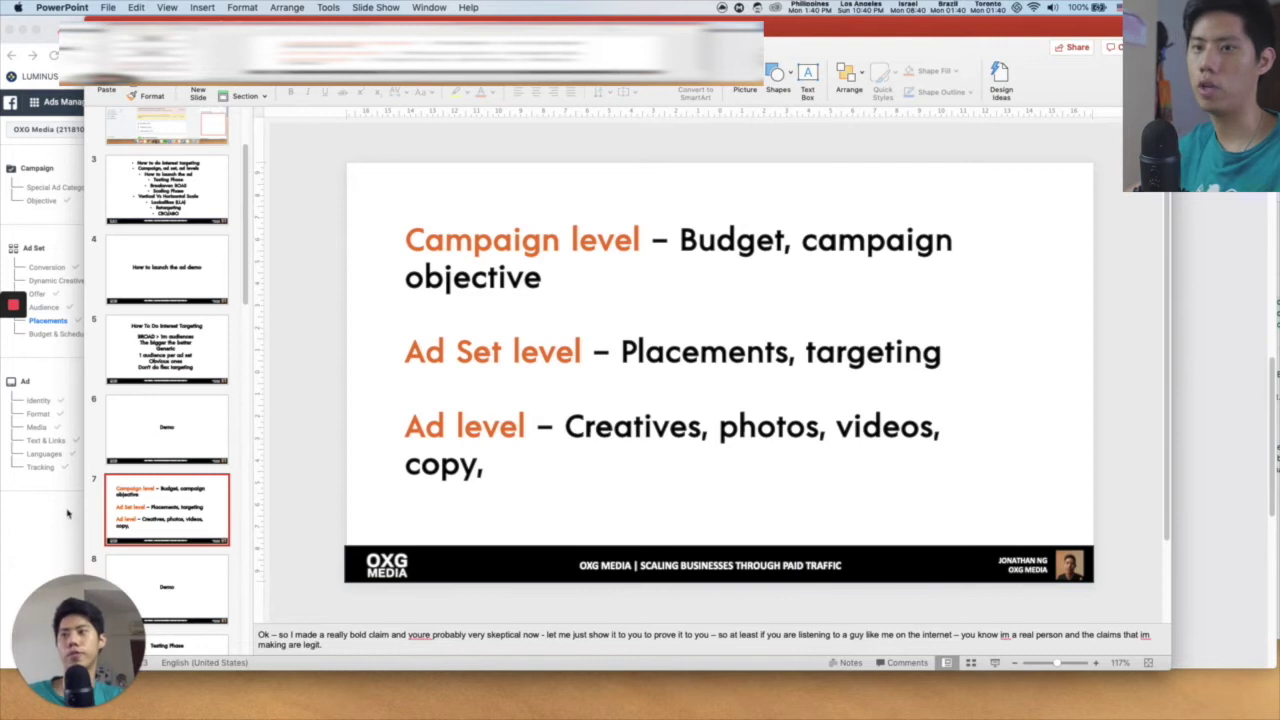
Switch back to Chrome and close the Ads Manager page with the ad set
{"action": "left_click", "coordinate": [70, 512]}
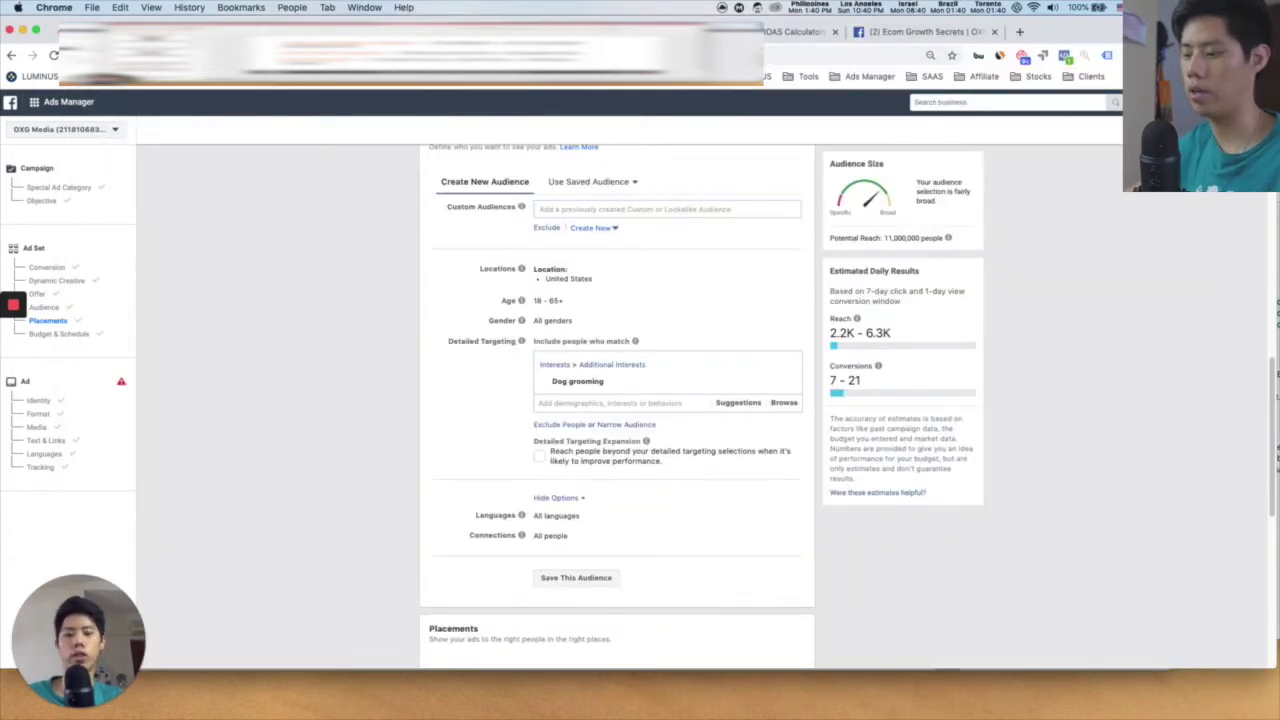
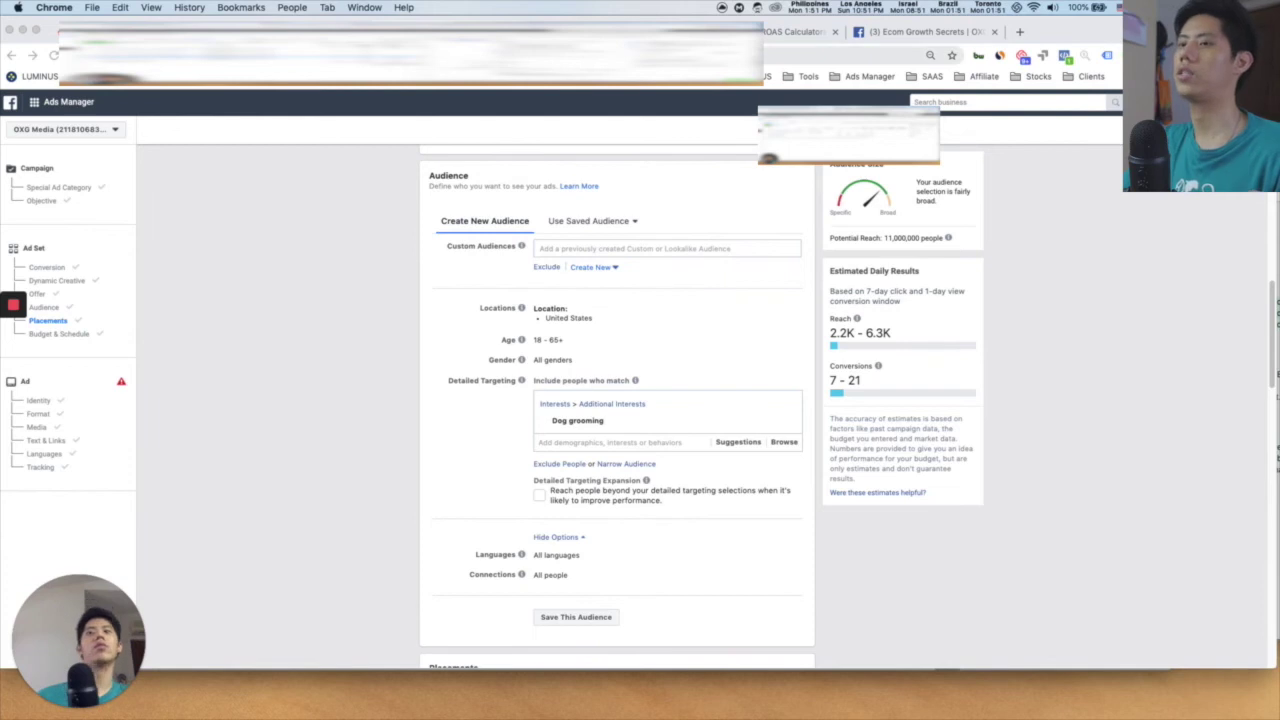
{"action": "key", "text": "super+w"}
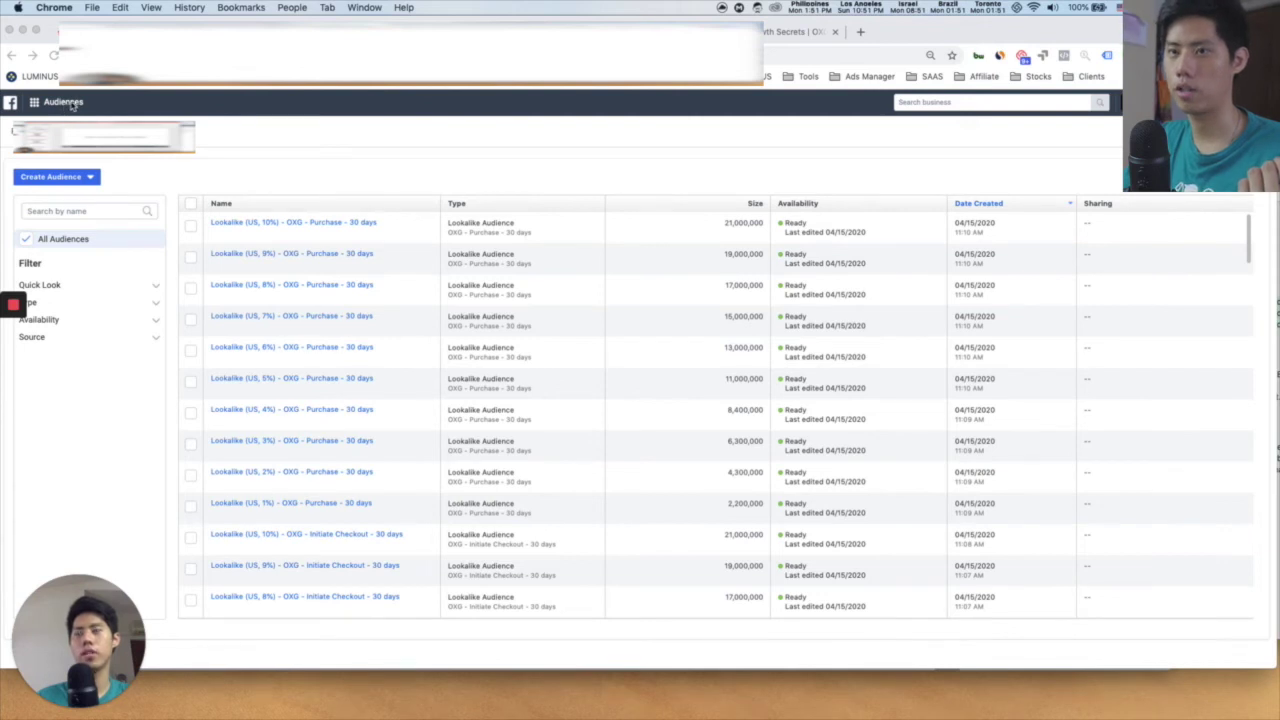
Expand the complete list of business tools and open Audiences from its Advertise section
{"action": "left_click", "coordinate": [67, 110]}
{"action": "left_click", "coordinate": [65, 107]}
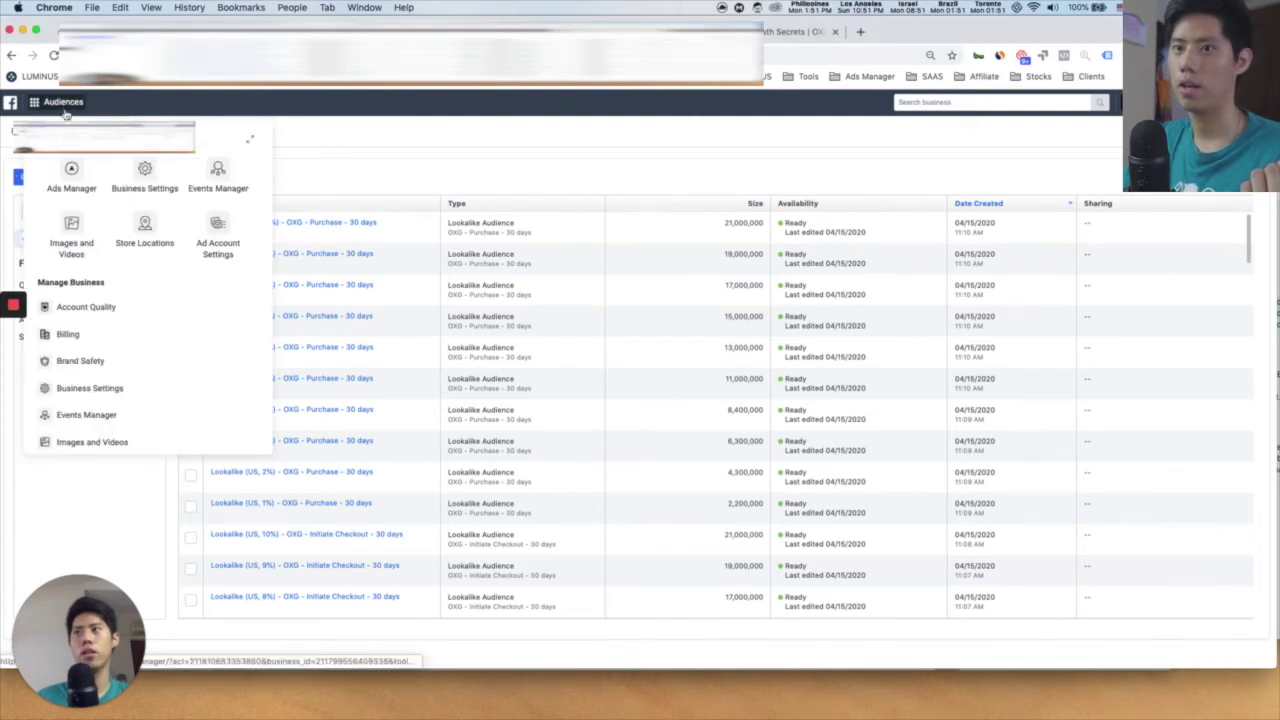
{"action": "left_click", "coordinate": [251, 146]}
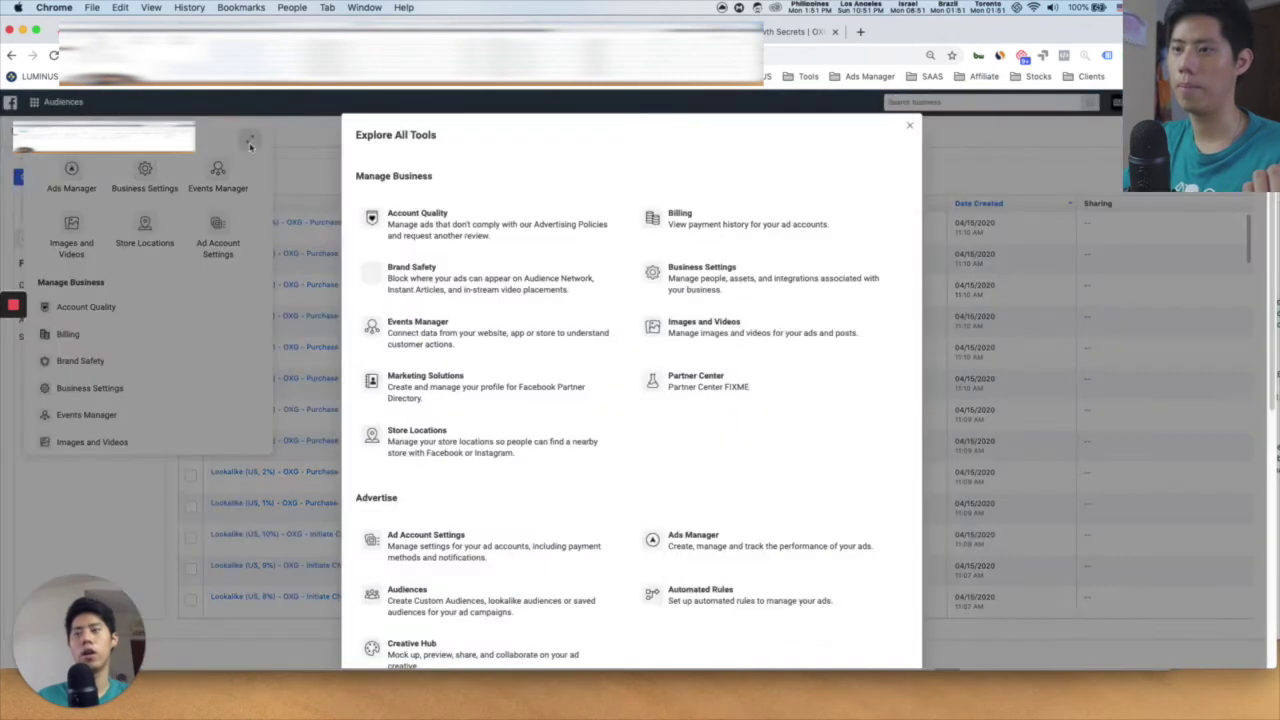
{"action": "scroll", "coordinate": [600, 334], "scroll_direction": "down", "scroll_amount": 3}
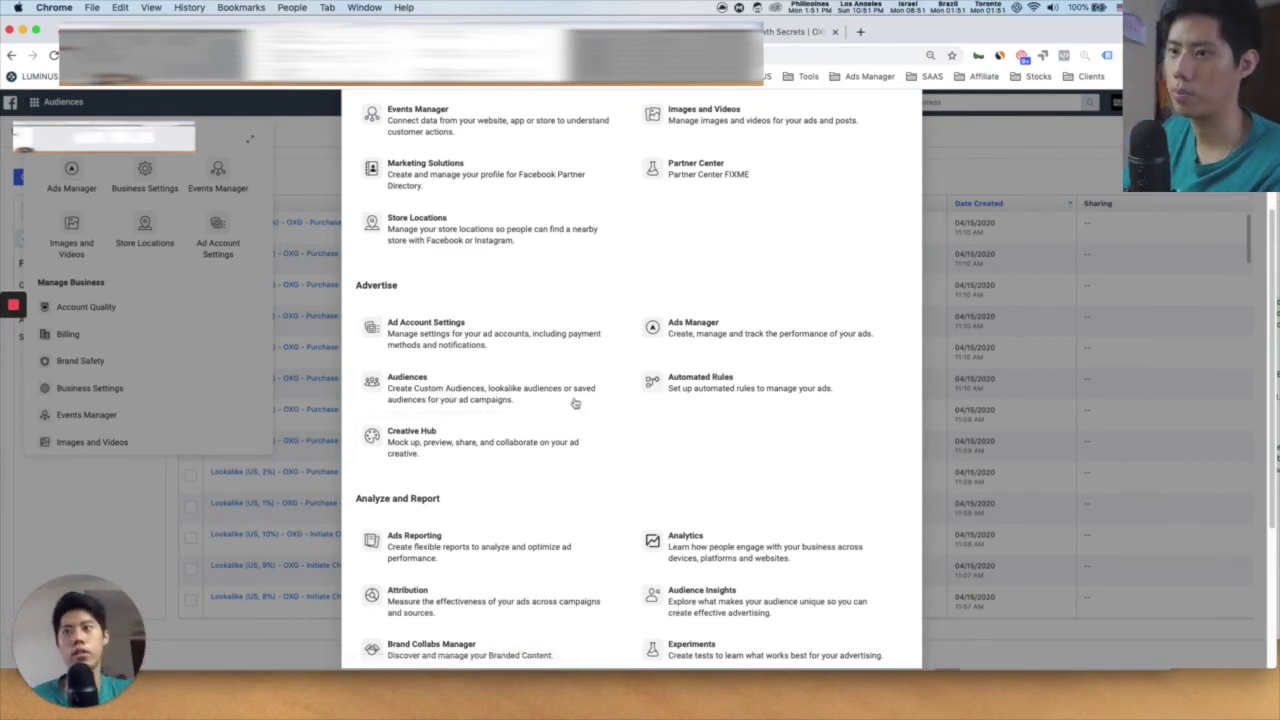
{"action": "left_click", "coordinate": [465, 390]}
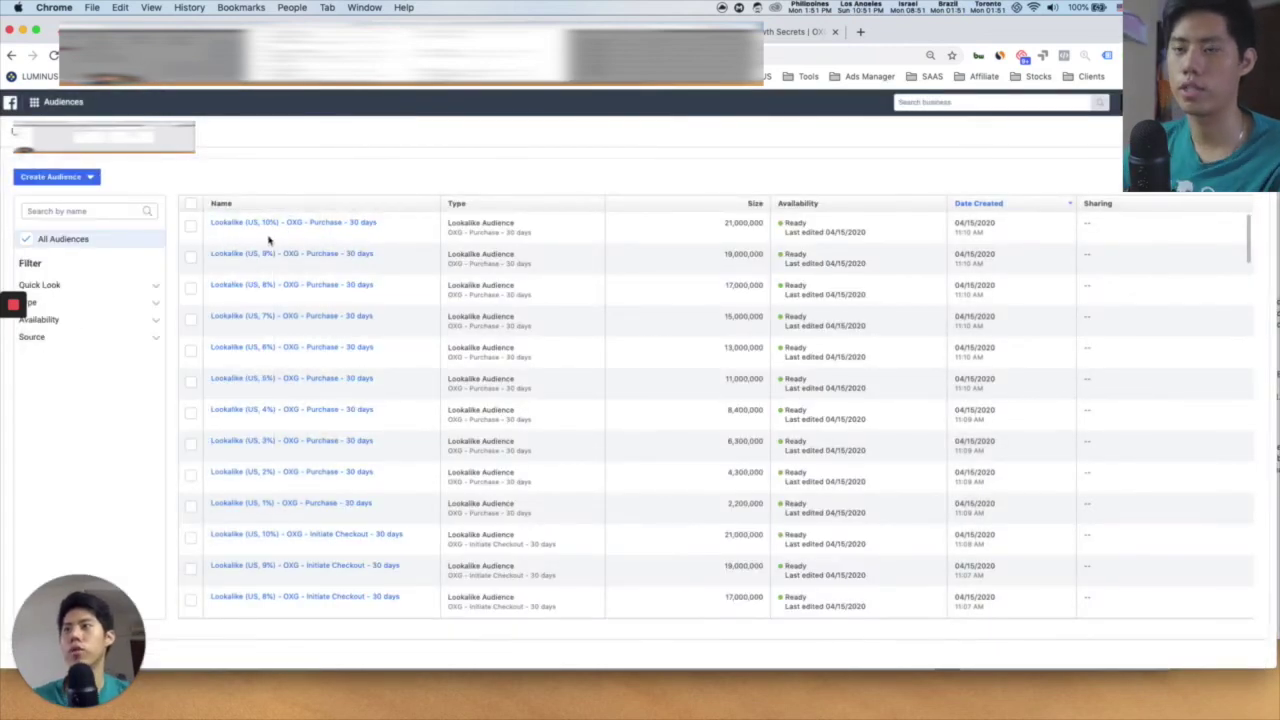
Start a custom audience from website traffic, covering people with the Purchase event in the past 180 days
{"action": "left_click", "coordinate": [68, 182]}
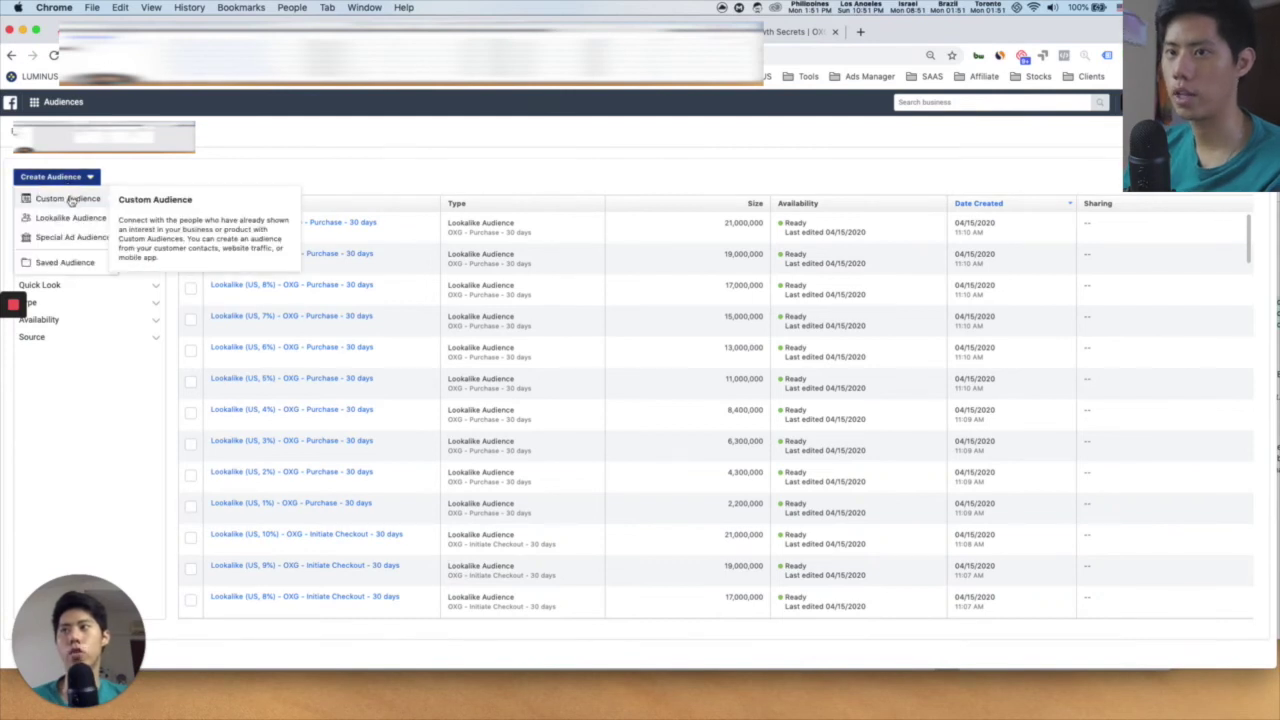
{"action": "left_click", "coordinate": [68, 199]}
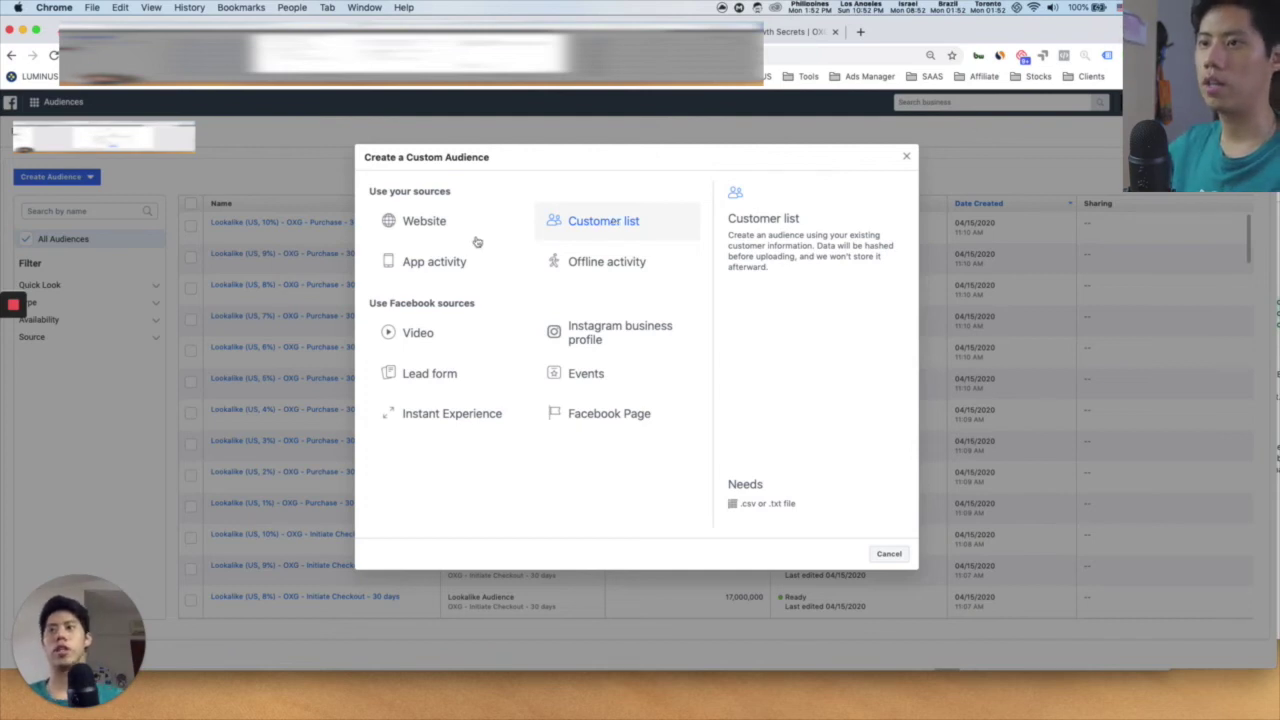
{"action": "left_click", "coordinate": [405, 224]}
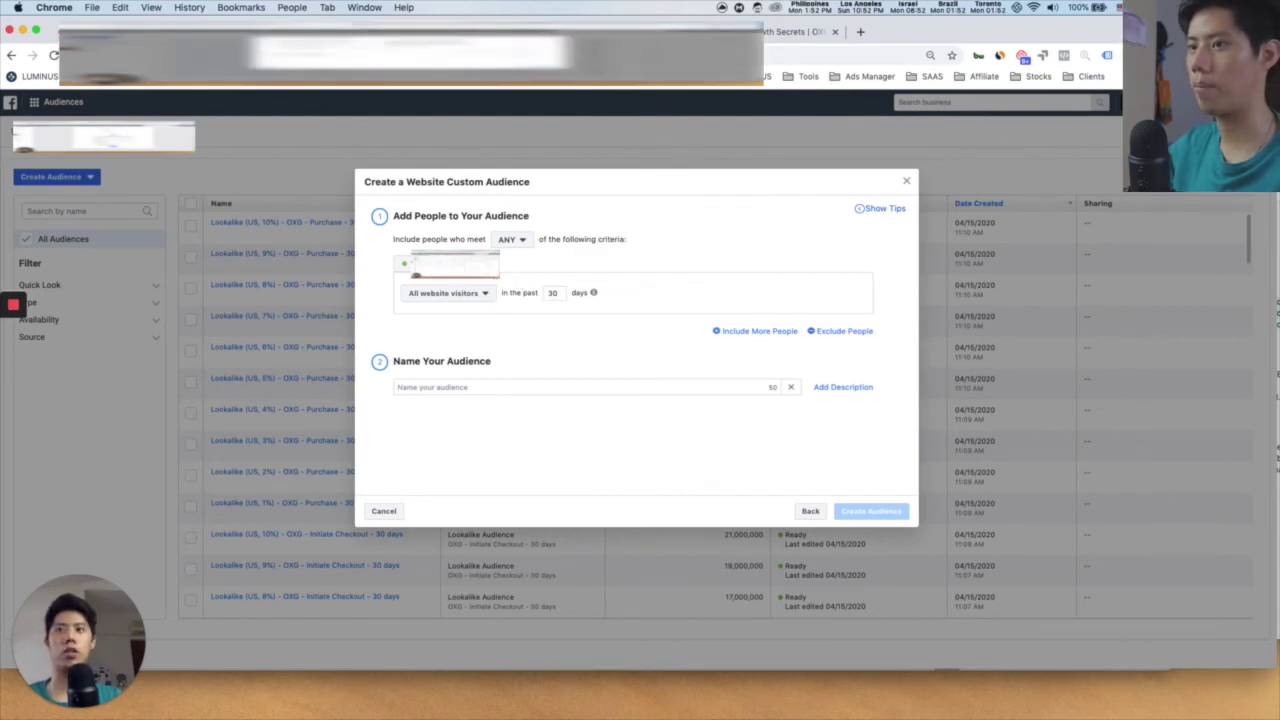
{"action": "left_click", "coordinate": [481, 298]}
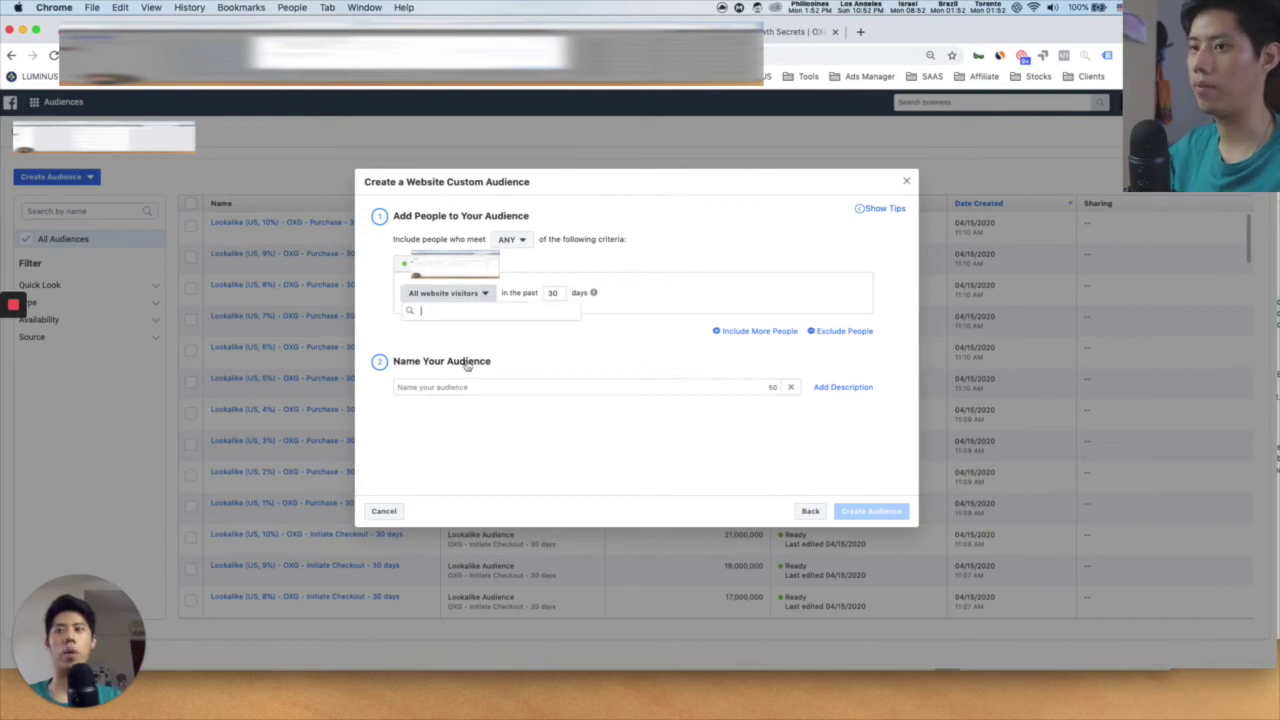
{"action": "scroll", "coordinate": [466, 383], "scroll_direction": "down", "scroll_amount": 3}
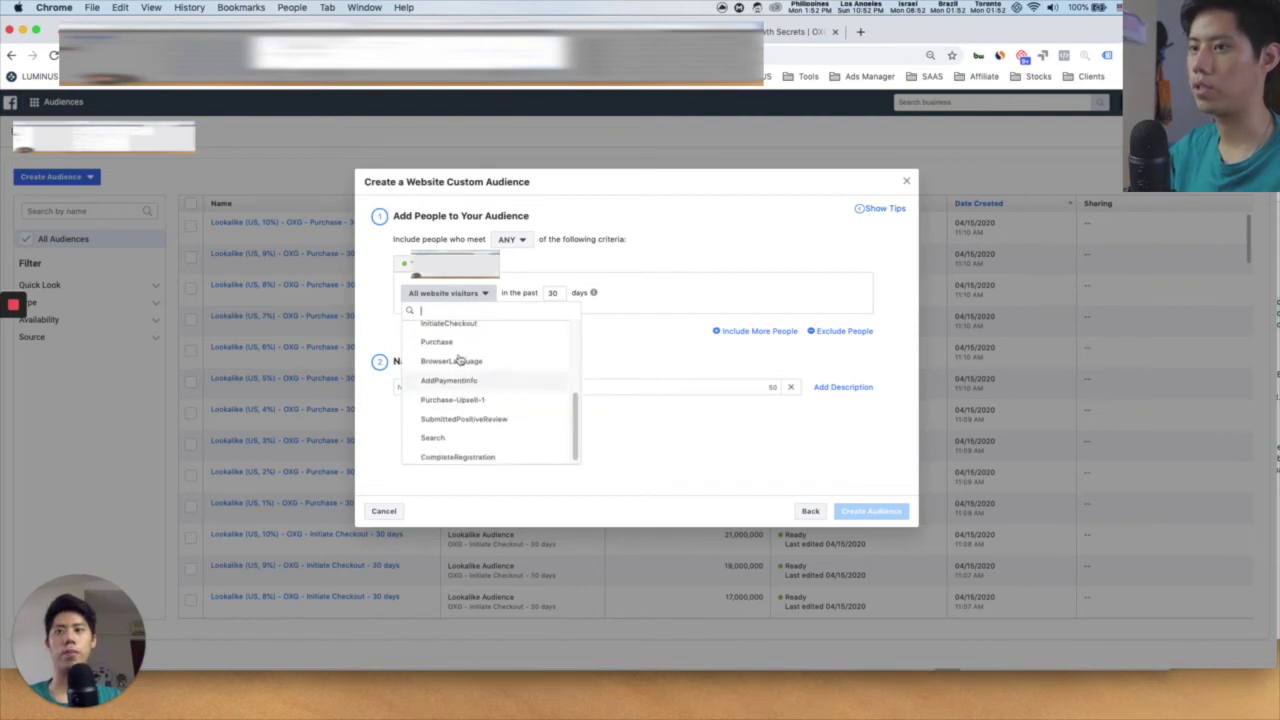
{"action": "left_click", "coordinate": [457, 342]}
{"action": "mouse_move", "coordinate": [559, 296]}
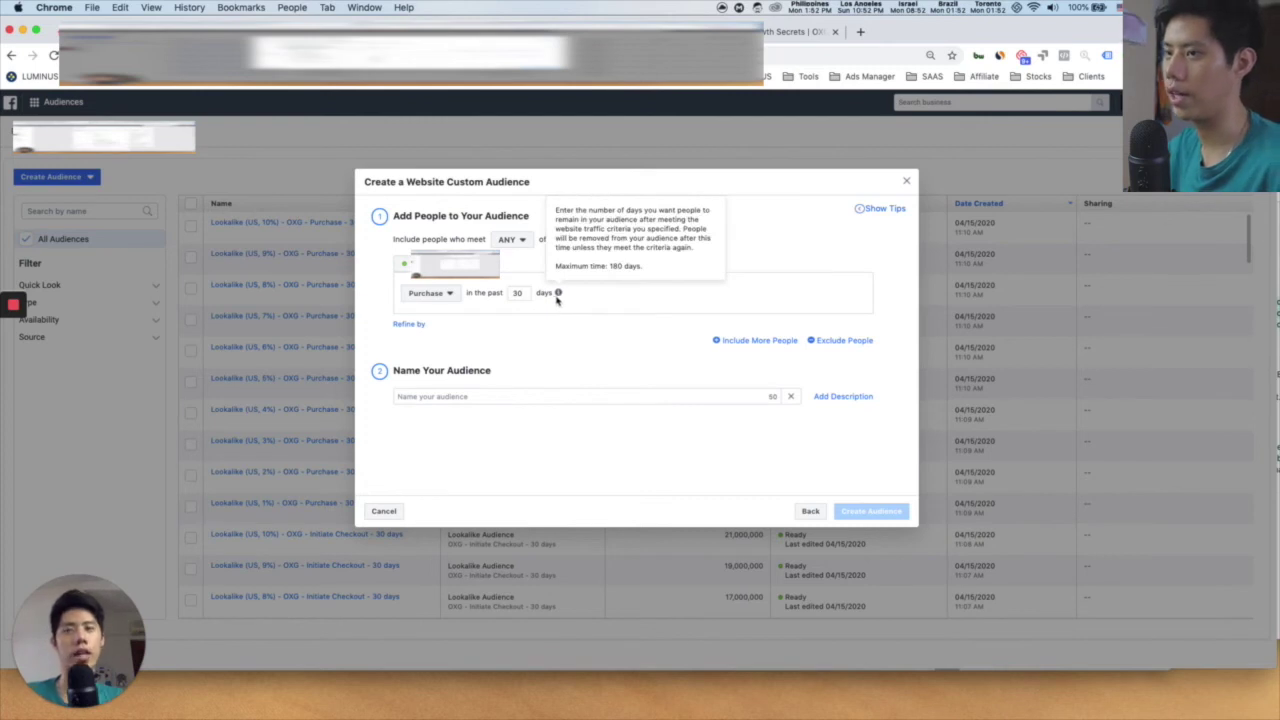
{"action": "double_click", "coordinate": [517, 293]}
{"action": "type", "text": "18"}
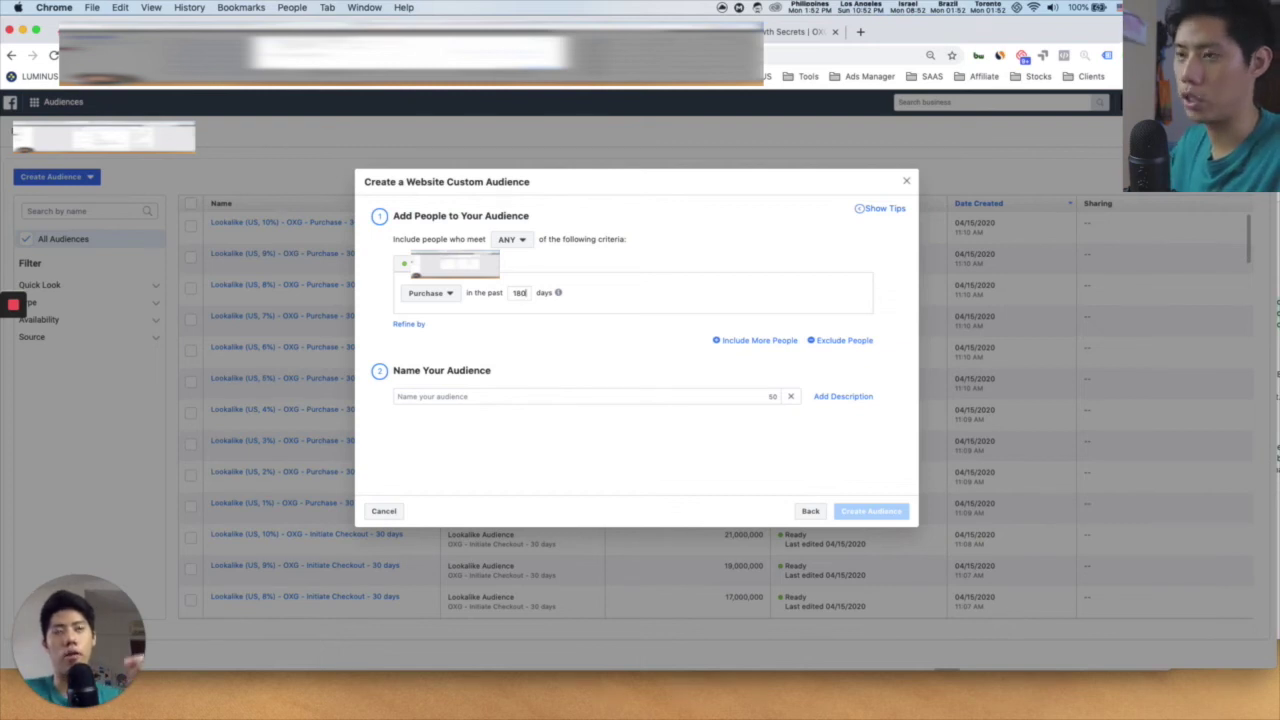
Name the custom audience "Sample - Purchase 180d" and create it
{"action": "left_click", "coordinate": [490, 398]}
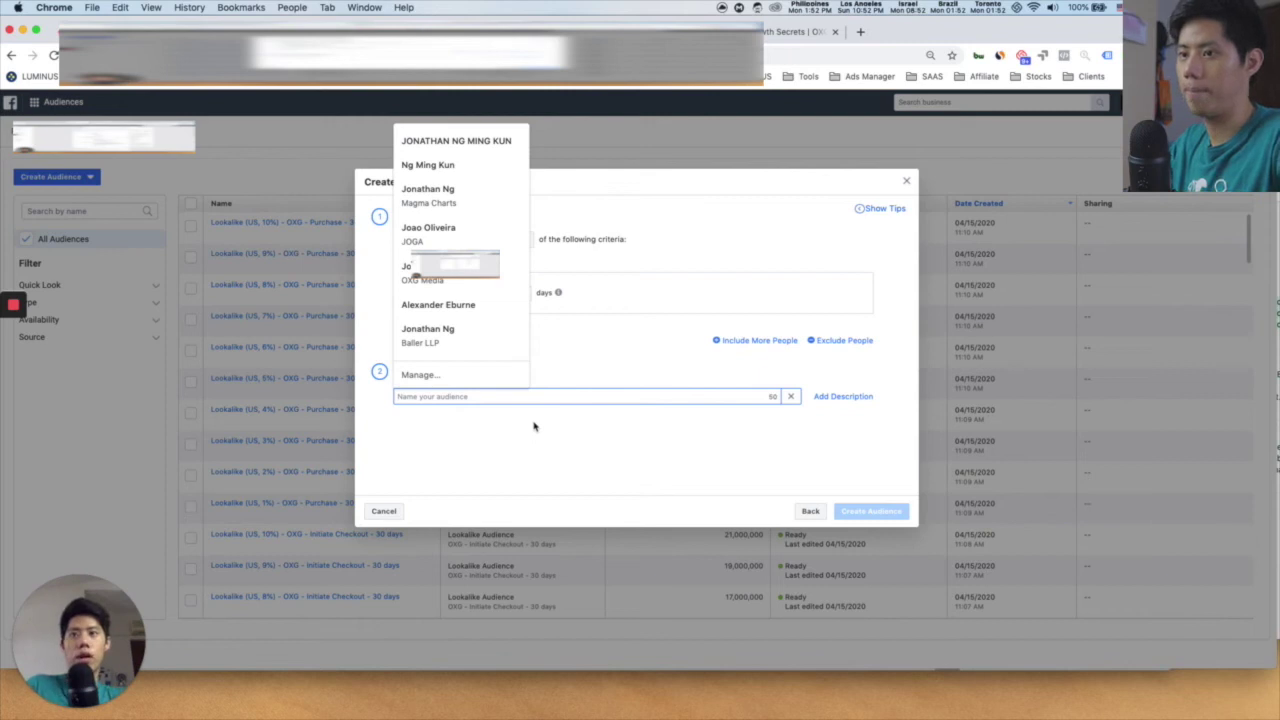
{"action": "type", "text": "Sample - "}
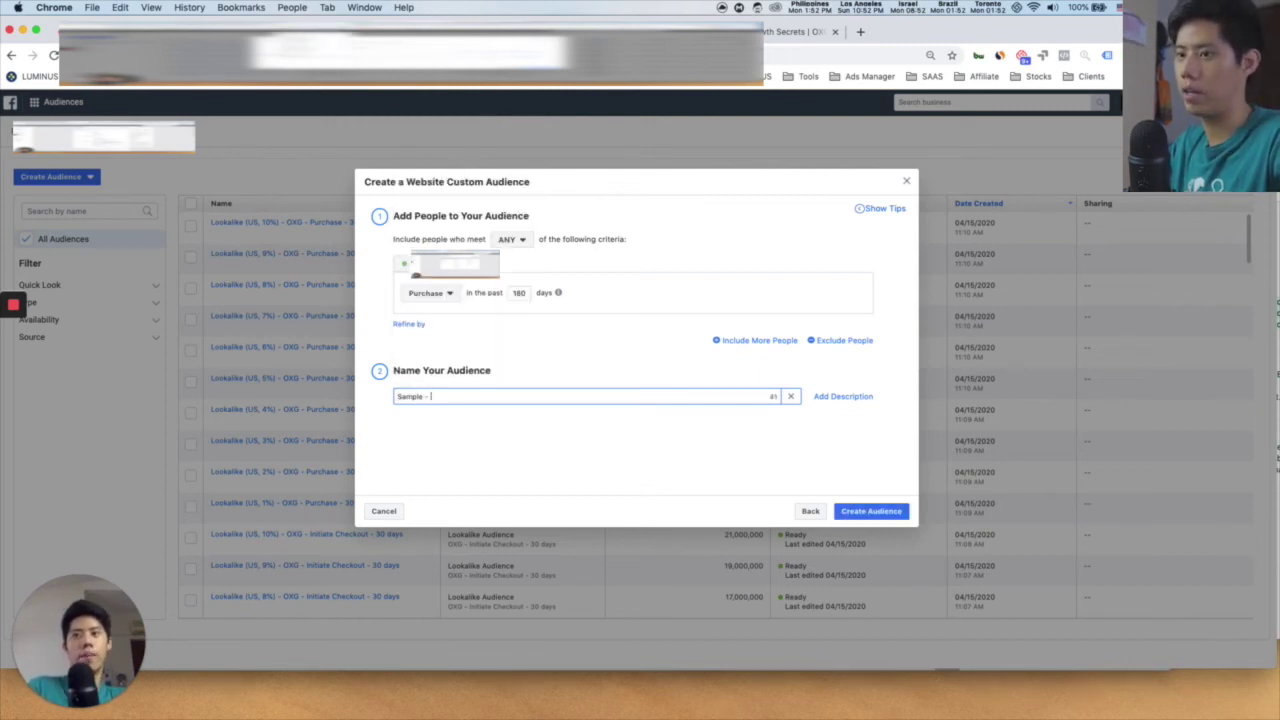
{"action": "type", "text": "Purchase 180d"}
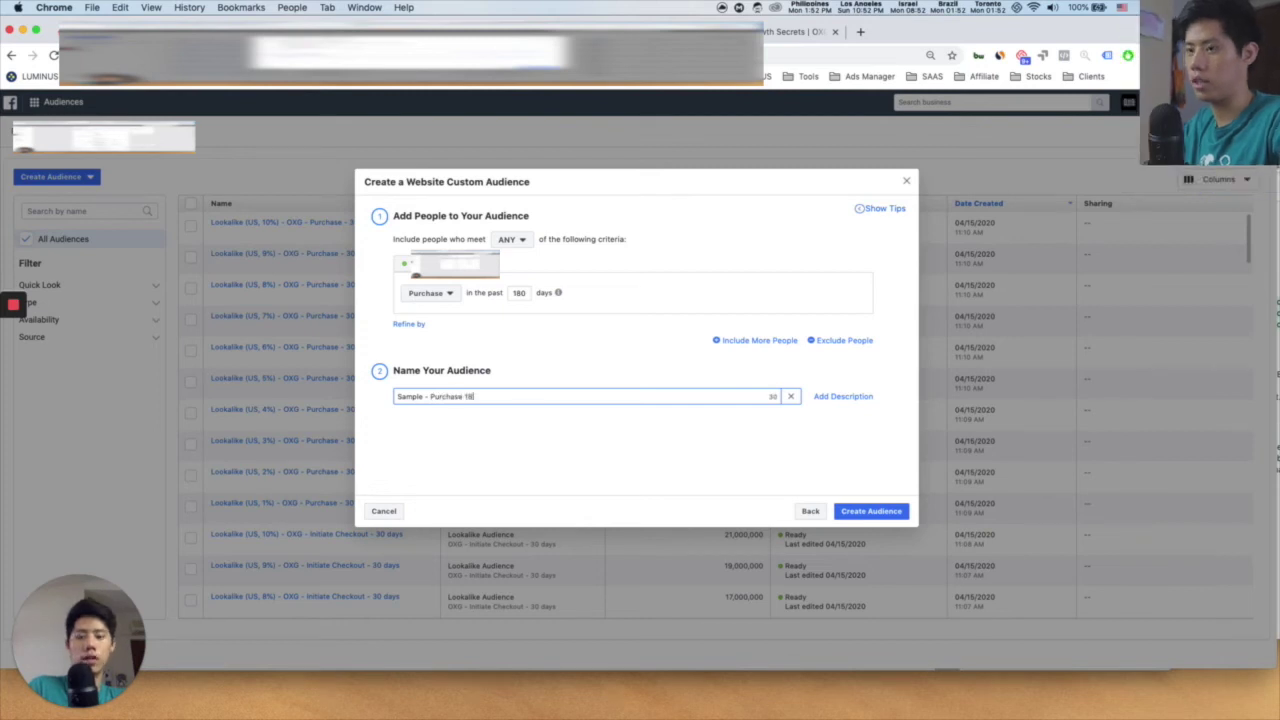
{"action": "left_click", "coordinate": [889, 515]}
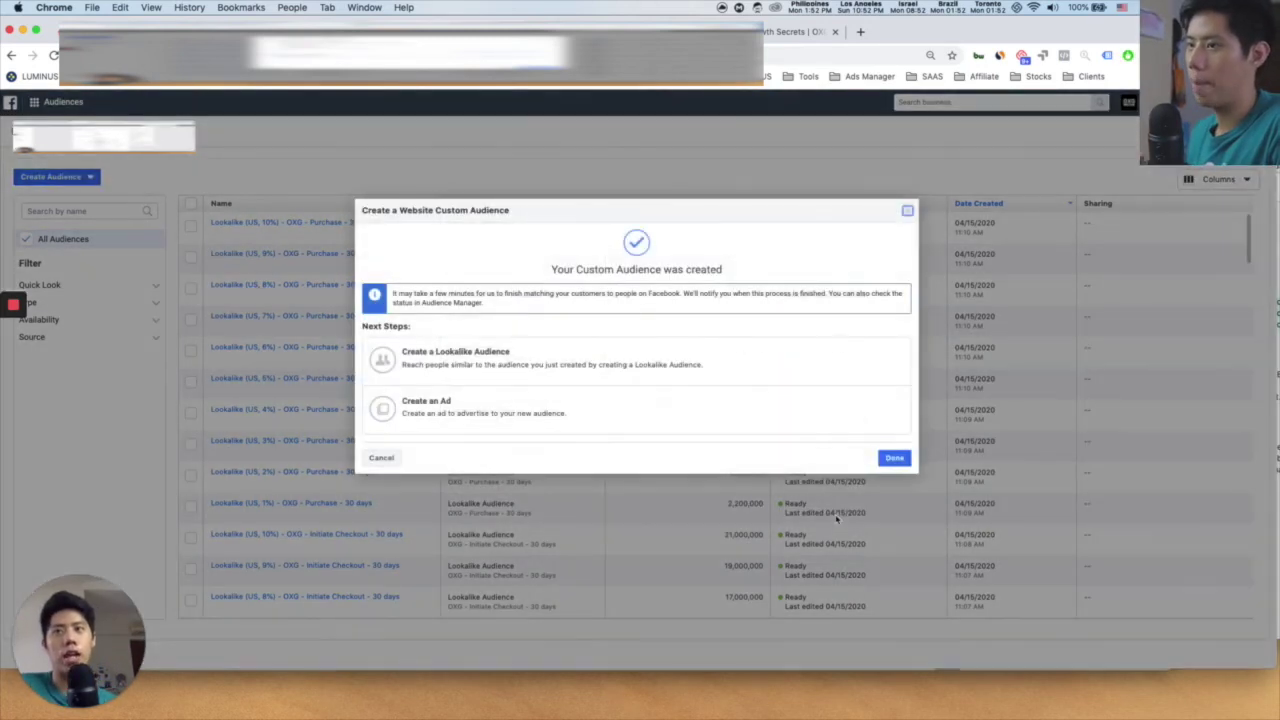
{"action": "left_click", "coordinate": [894, 457]}
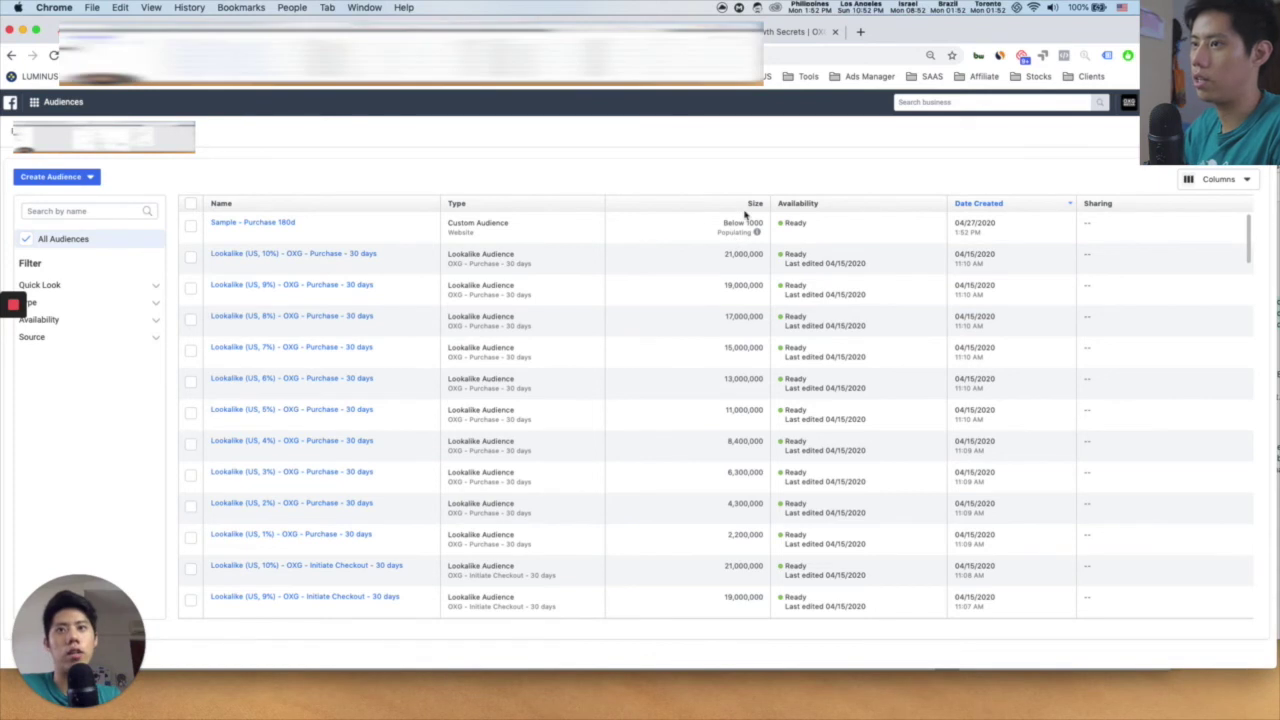
{"action": "mouse_move", "coordinate": [757, 233]}
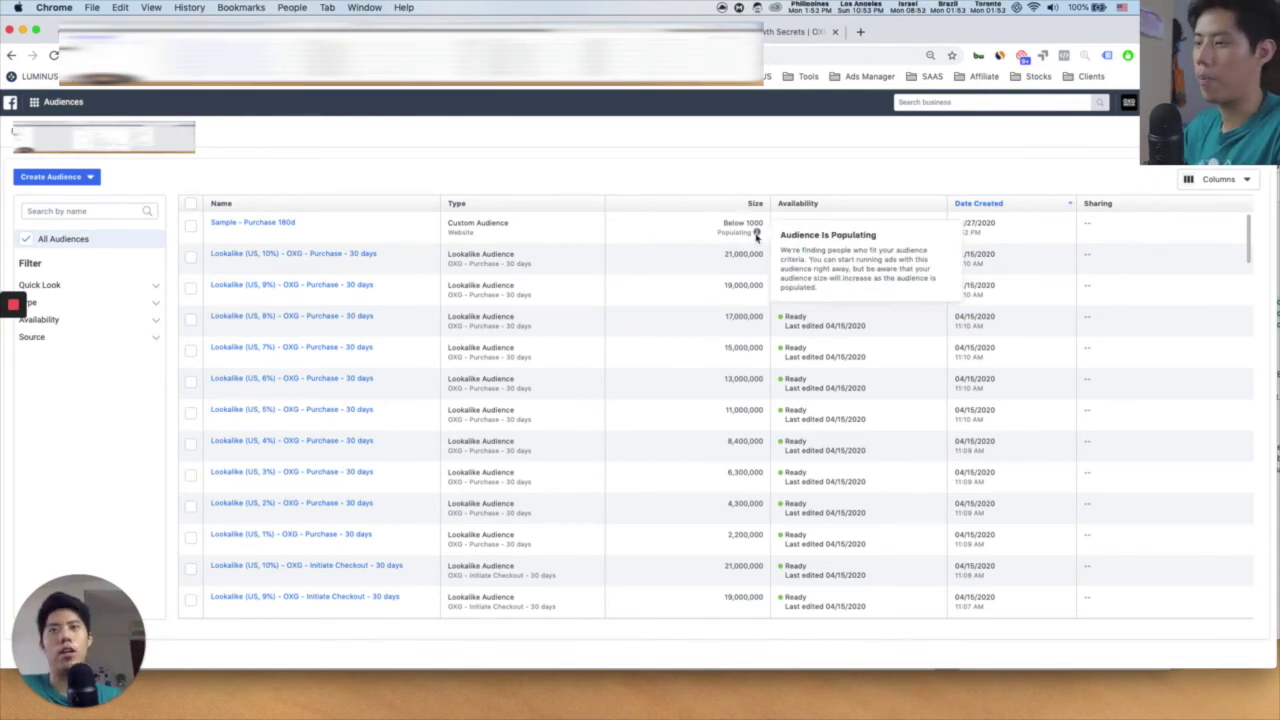
Switch to PowerPoint and show slide 18 about retargeting
{"action": "key", "text": "super+Tab"}
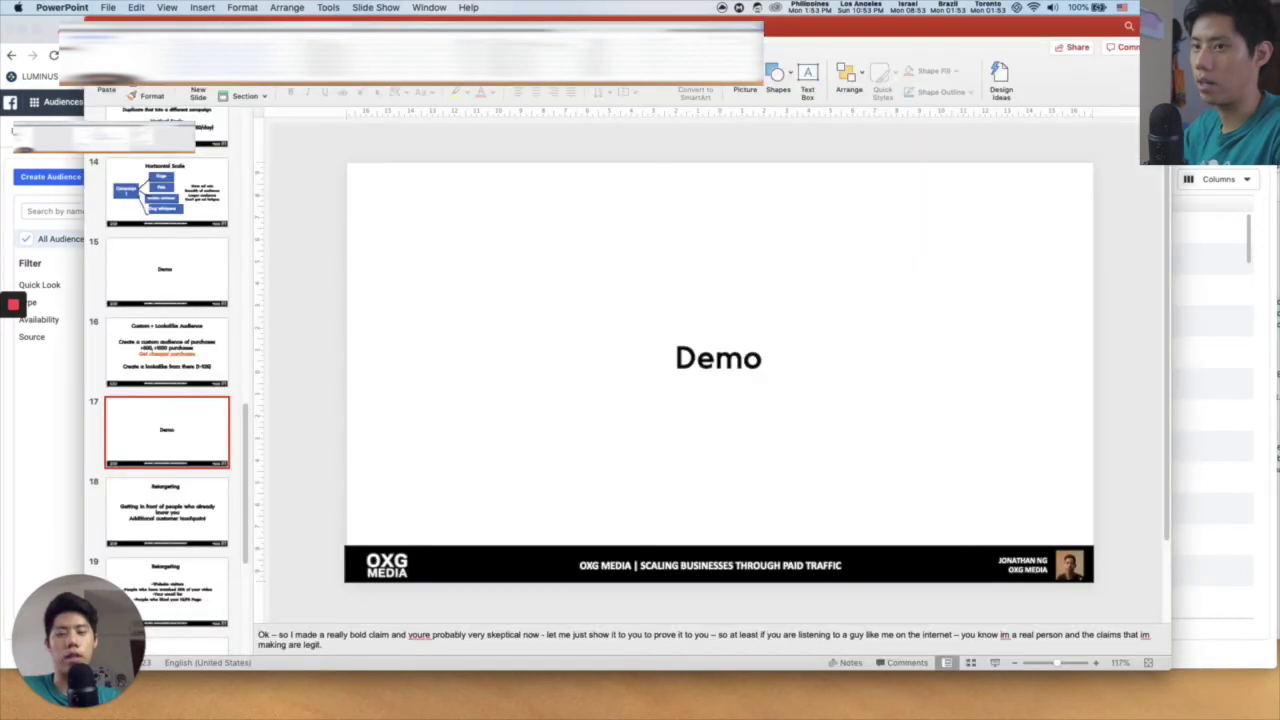
{"action": "scroll", "coordinate": [124, 442], "scroll_direction": "down", "scroll_amount": 2}
{"action": "left_click", "coordinate": [177, 440]}
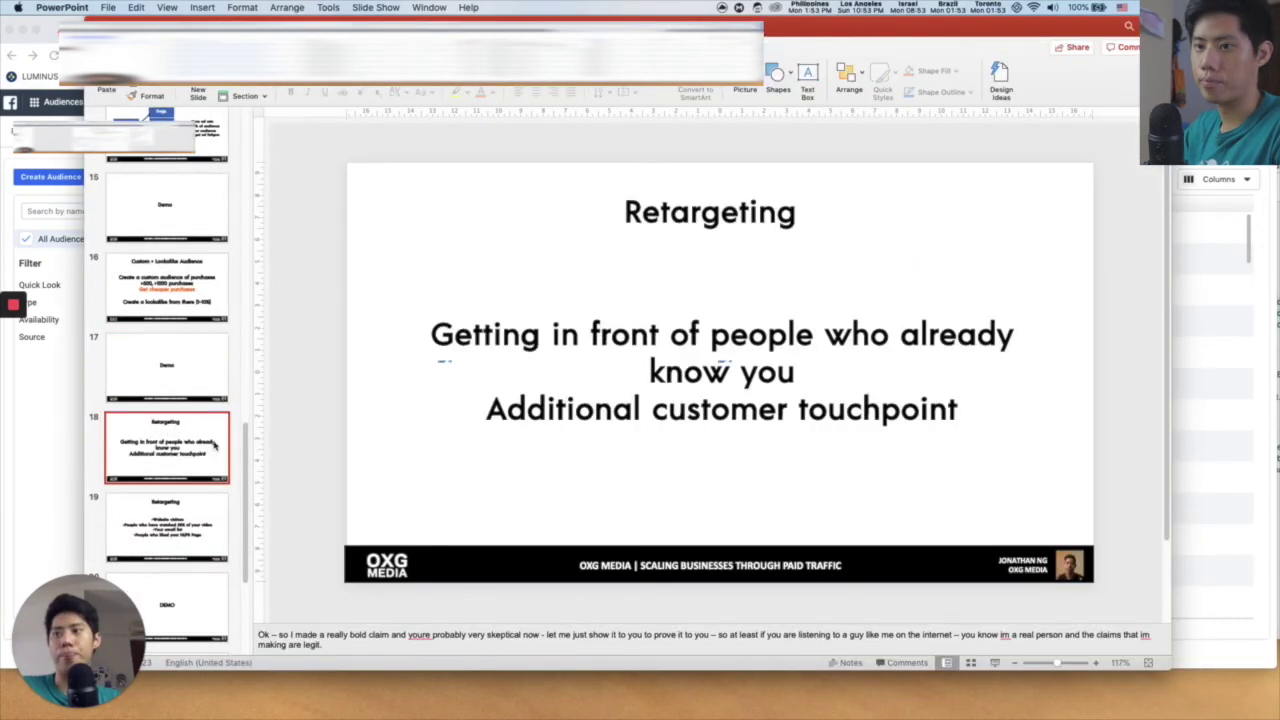
Return to Chrome, select the Sample - Purchase 180d audience and start a new lookalike audience
{"action": "key", "text": "super+Tab"}
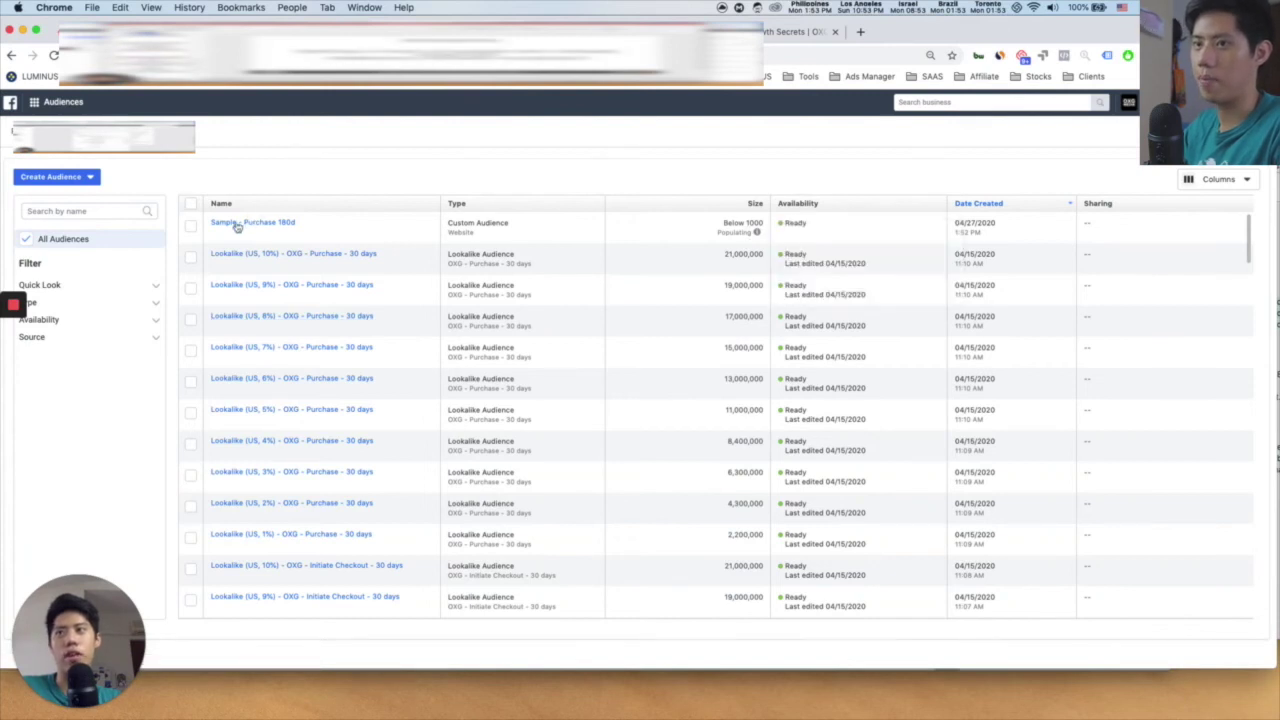
{"action": "left_click", "coordinate": [192, 228]}
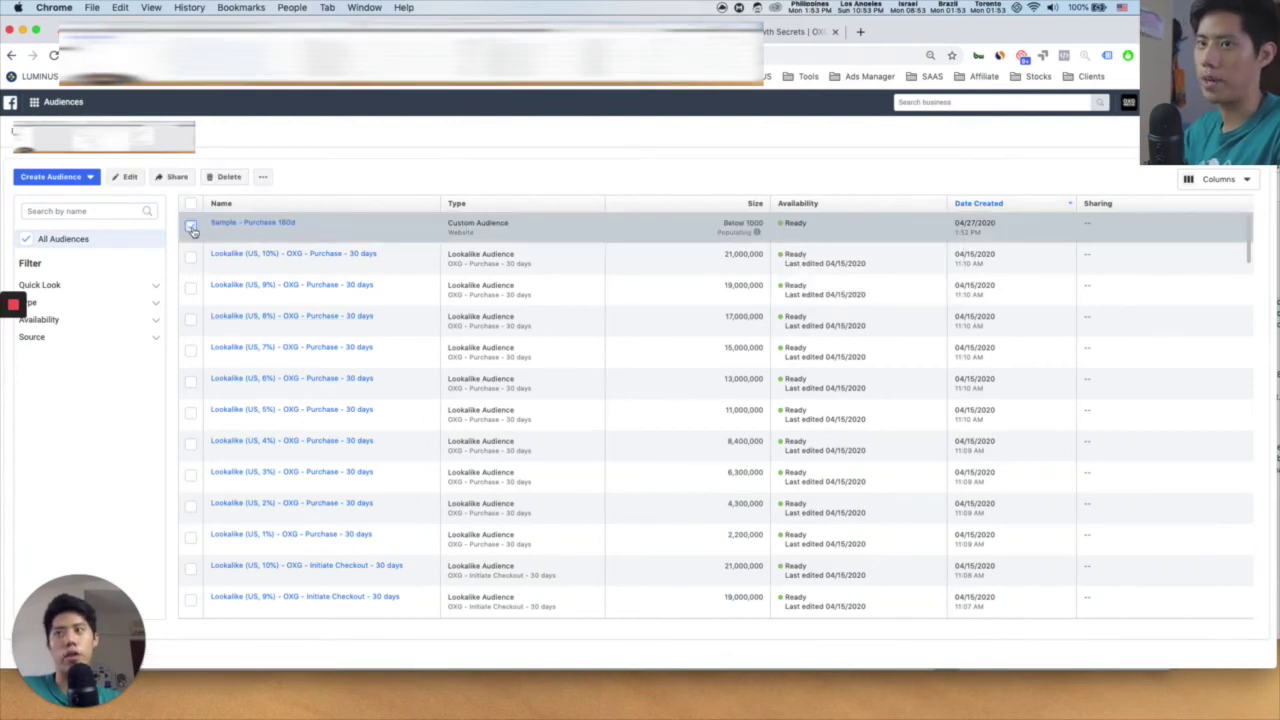
{"action": "left_click", "coordinate": [76, 177]}
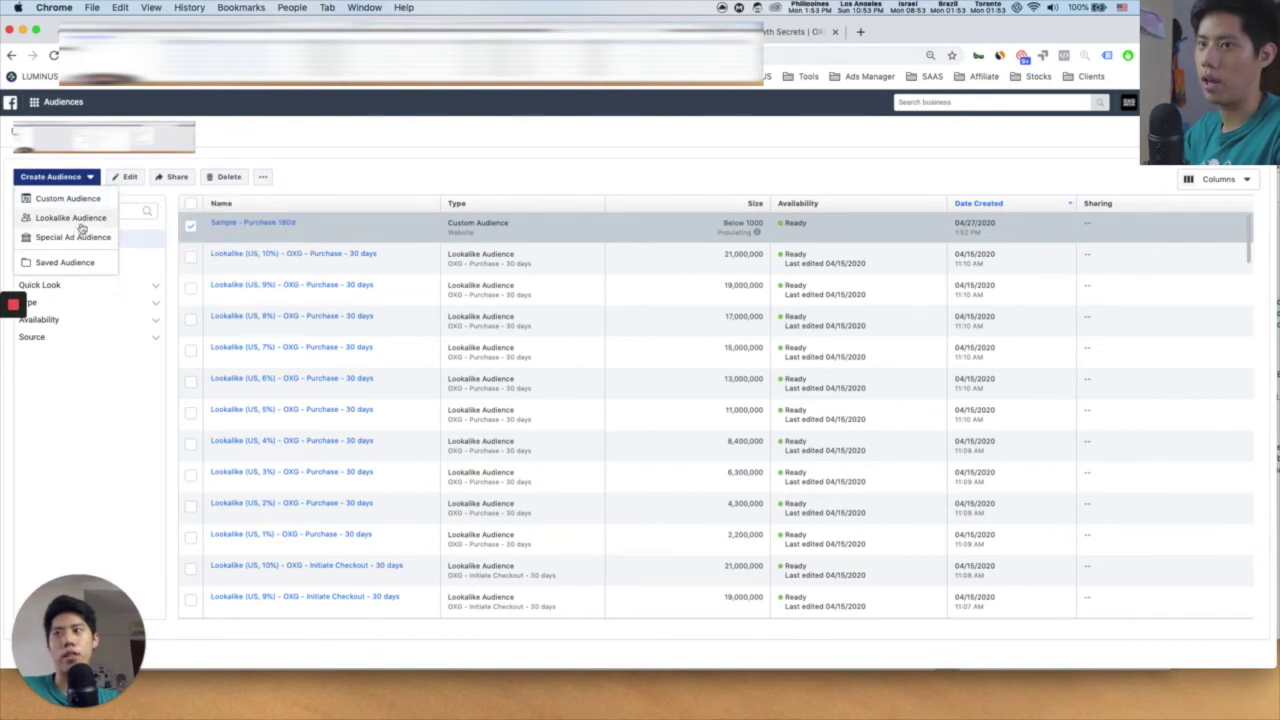
{"action": "left_click", "coordinate": [80, 220]}
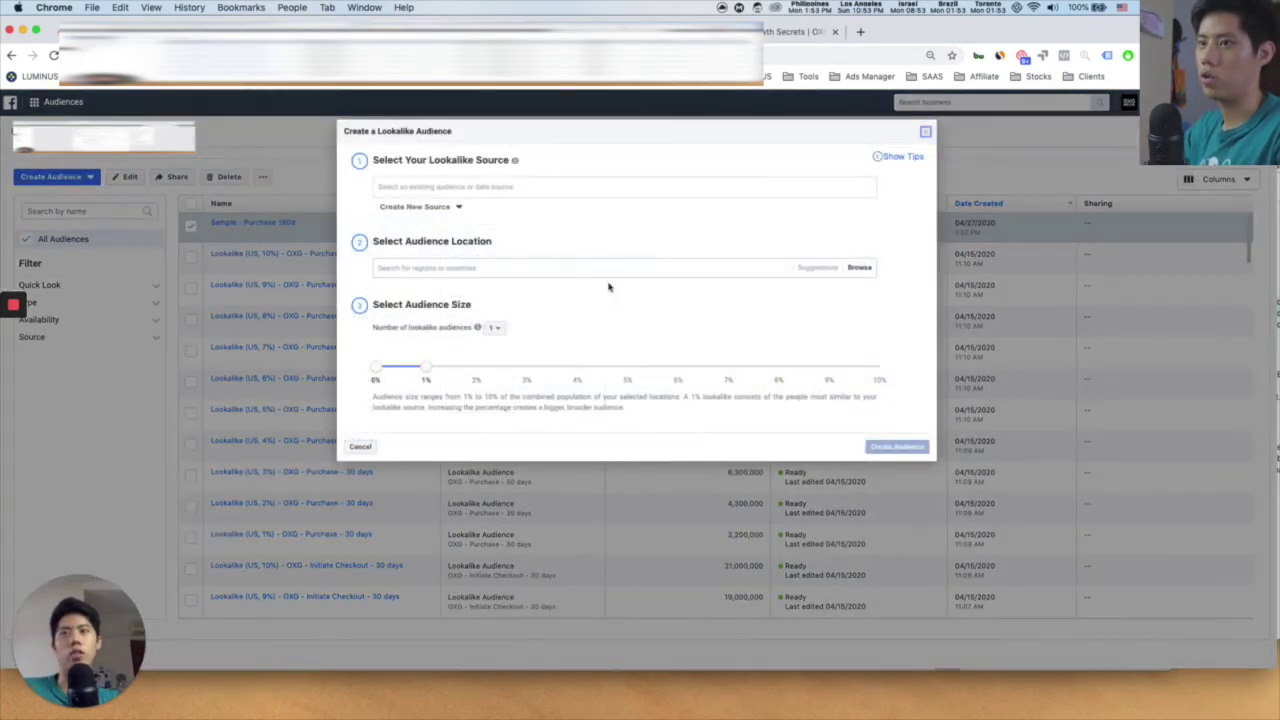
Choose OXG - All Customers - Oct 5 2019 from the other sources as the lookalike source
{"action": "left_click", "coordinate": [449, 186]}
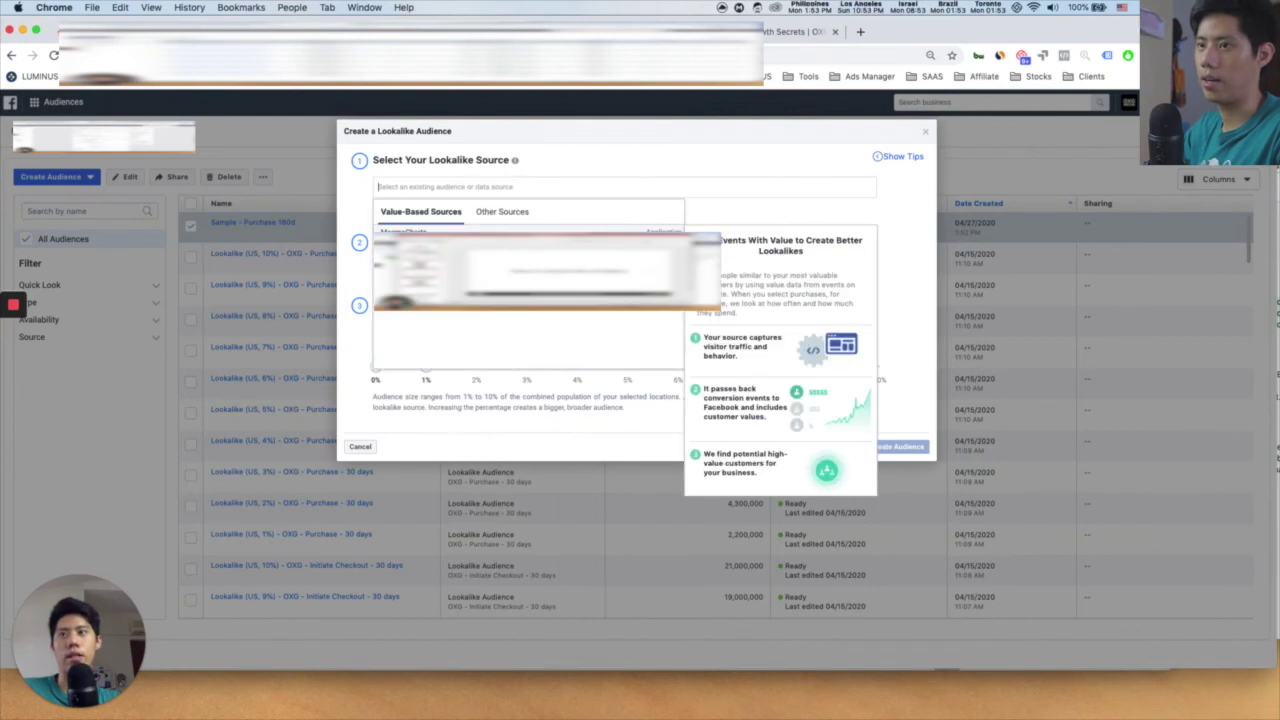
{"action": "left_click", "coordinate": [500, 213]}
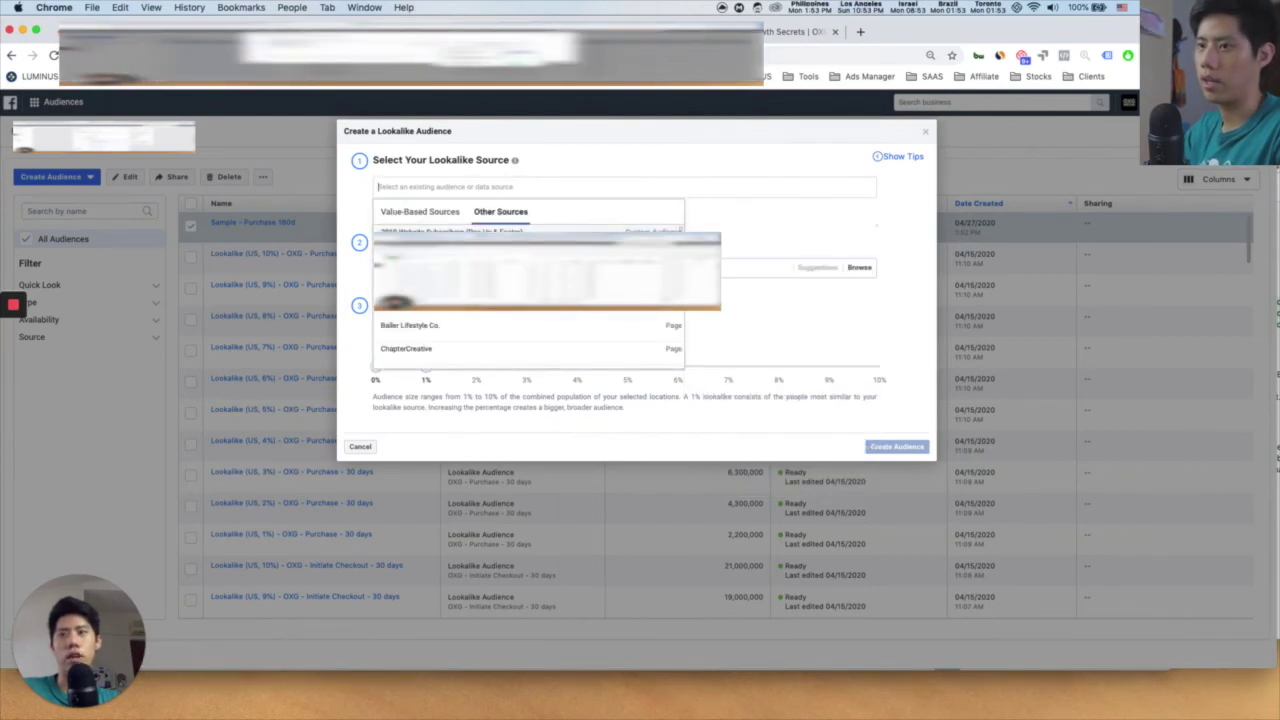
{"action": "scroll", "coordinate": [450, 328], "scroll_direction": "down", "scroll_amount": 3}
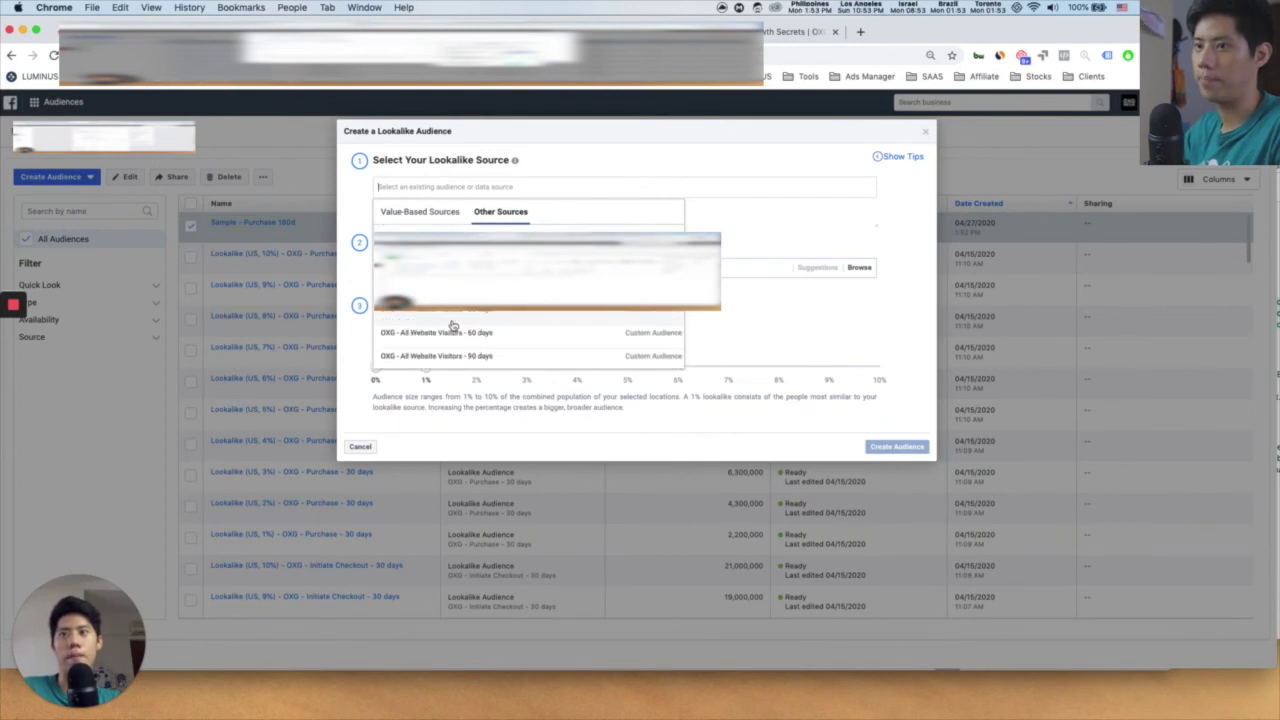
{"action": "scroll", "coordinate": [450, 300], "scroll_direction": "down", "scroll_amount": 3}
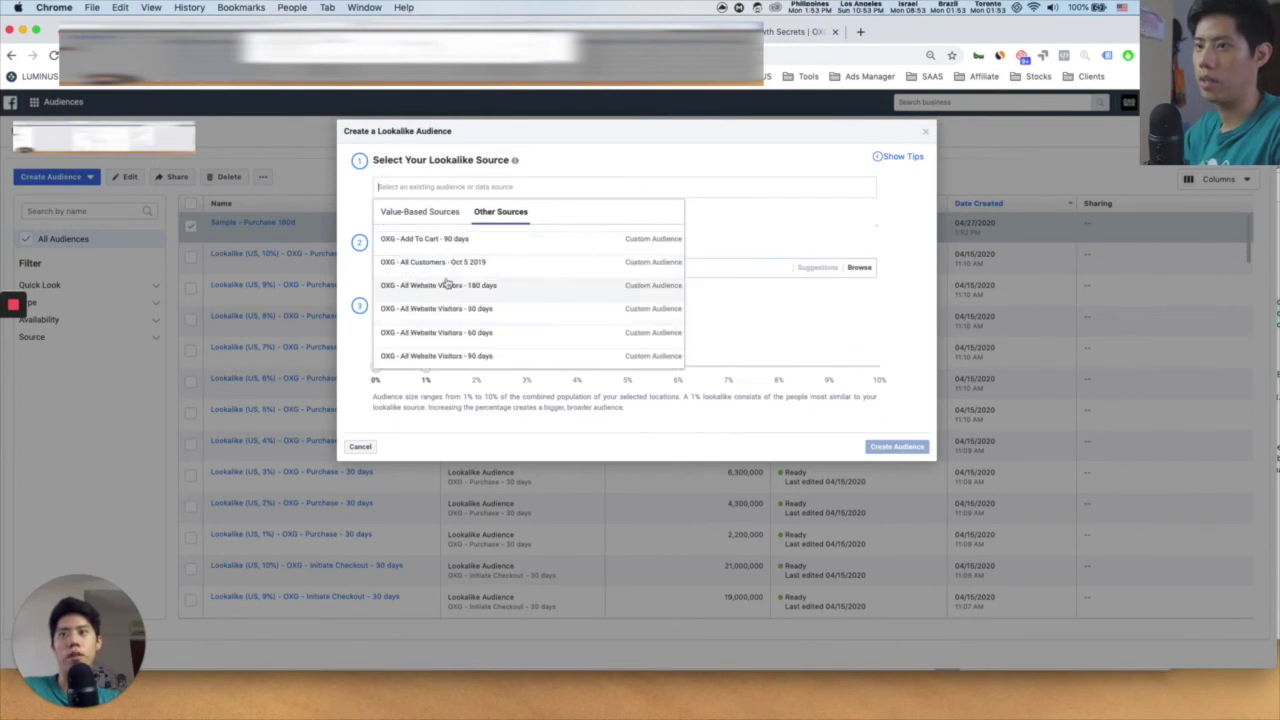
{"action": "left_click", "coordinate": [449, 264]}
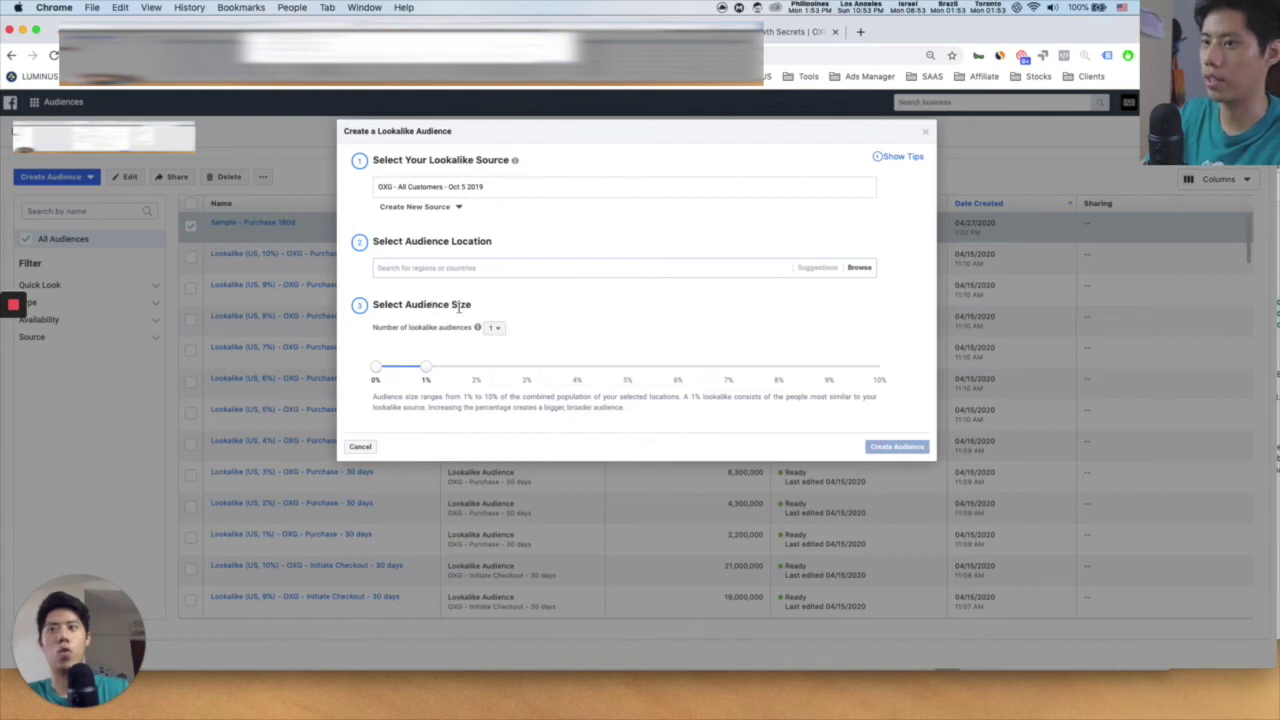
Try lookalike audience sizes of 10% and 2%, and set the size range to 0–5%
{"action": "left_click_drag", "start_coordinate": [474, 310], "coordinate": [419, 309]}
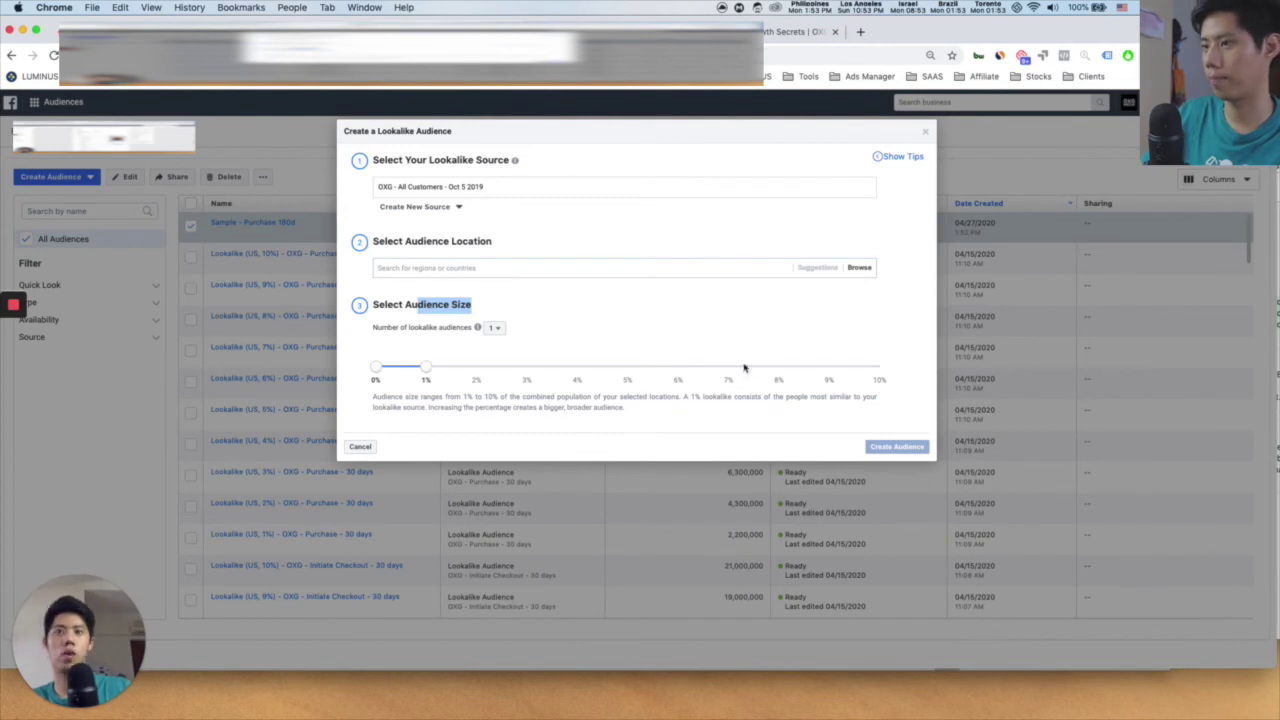
{"action": "left_click", "coordinate": [862, 372]}
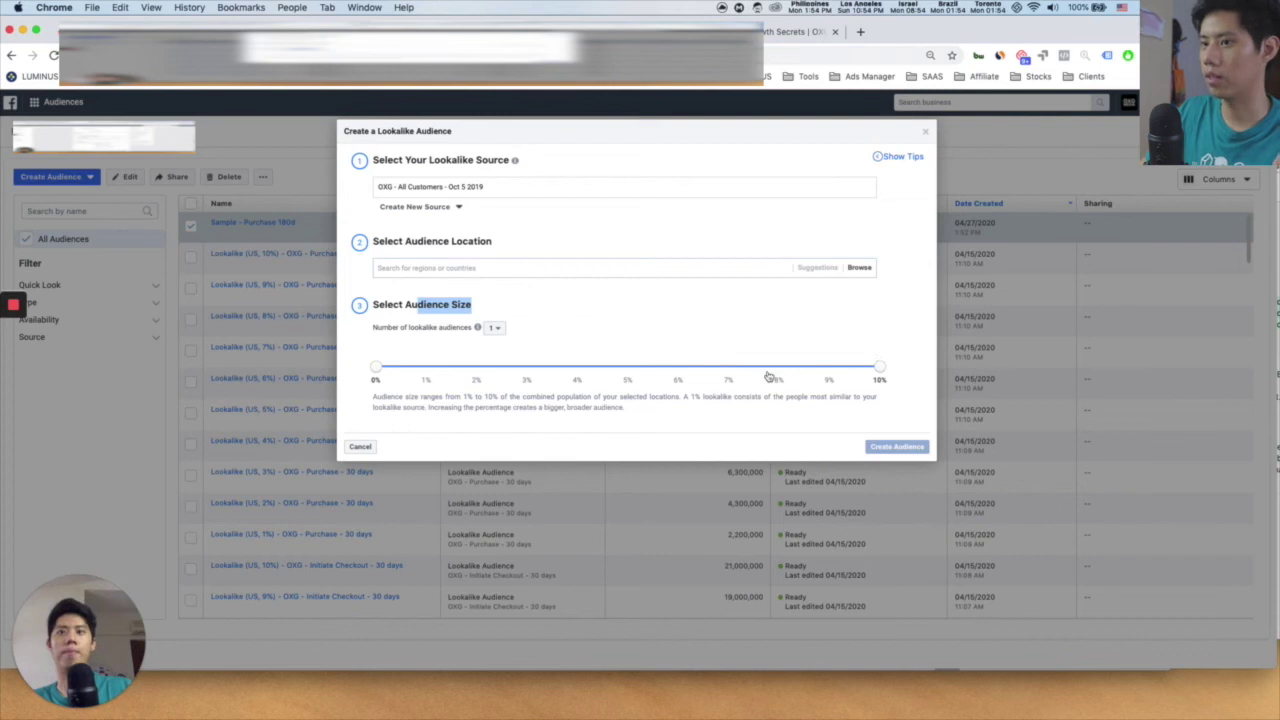
{"action": "left_click_drag", "start_coordinate": [768, 376], "coordinate": [476, 377]}
{"action": "left_click", "coordinate": [476, 377]}
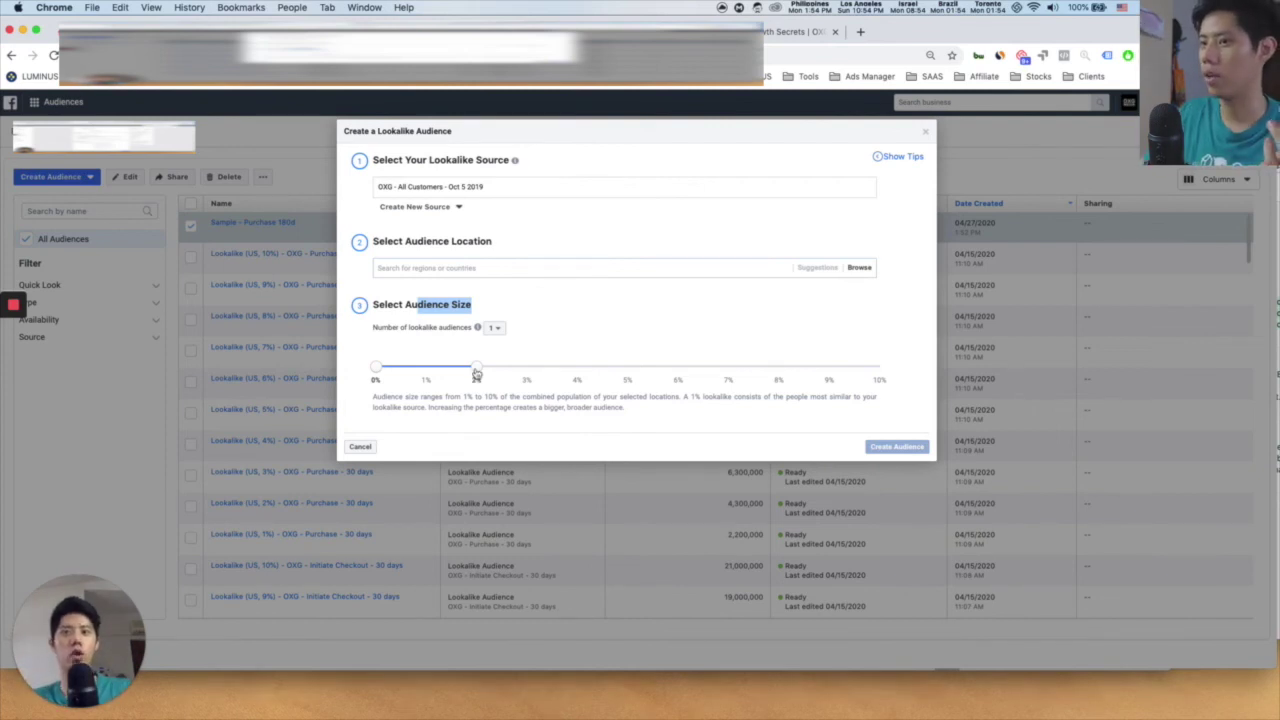
{"action": "left_click", "coordinate": [659, 376]}
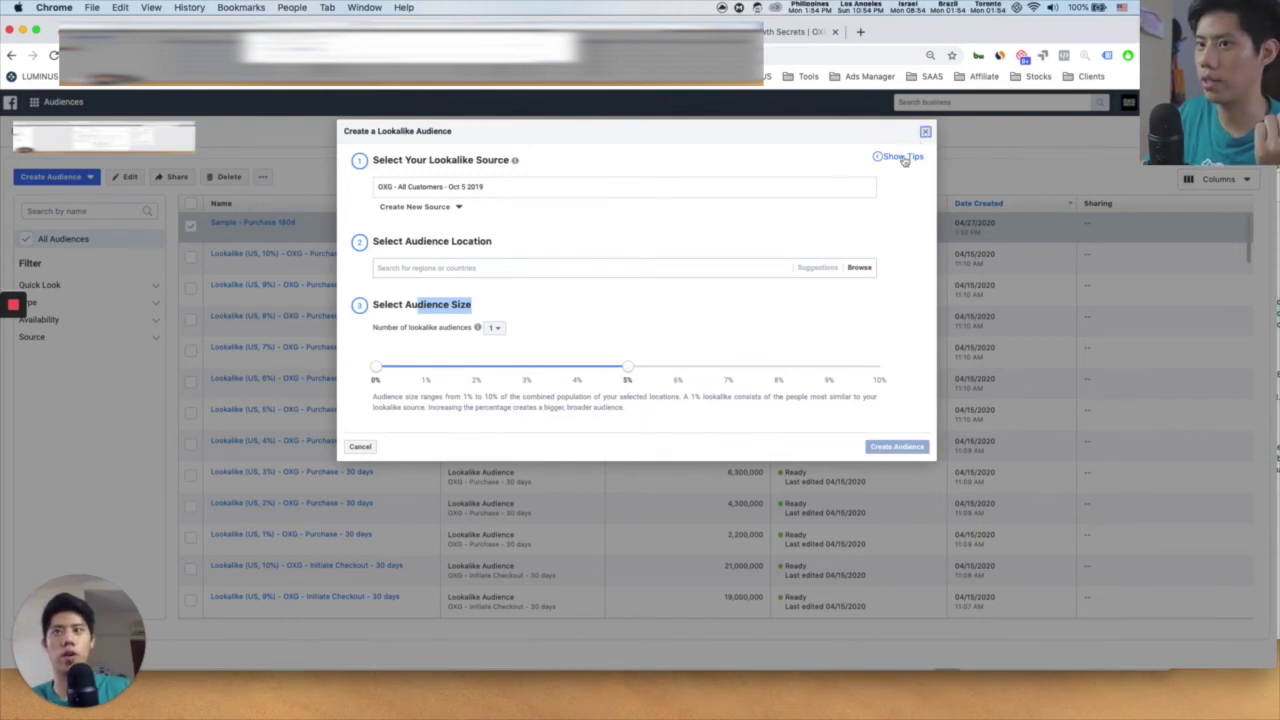
Close the lookalike audience setup, switch to PowerPoint and show slide 19 with the list of retargeting audiences
{"action": "left_click", "coordinate": [212, 243]}
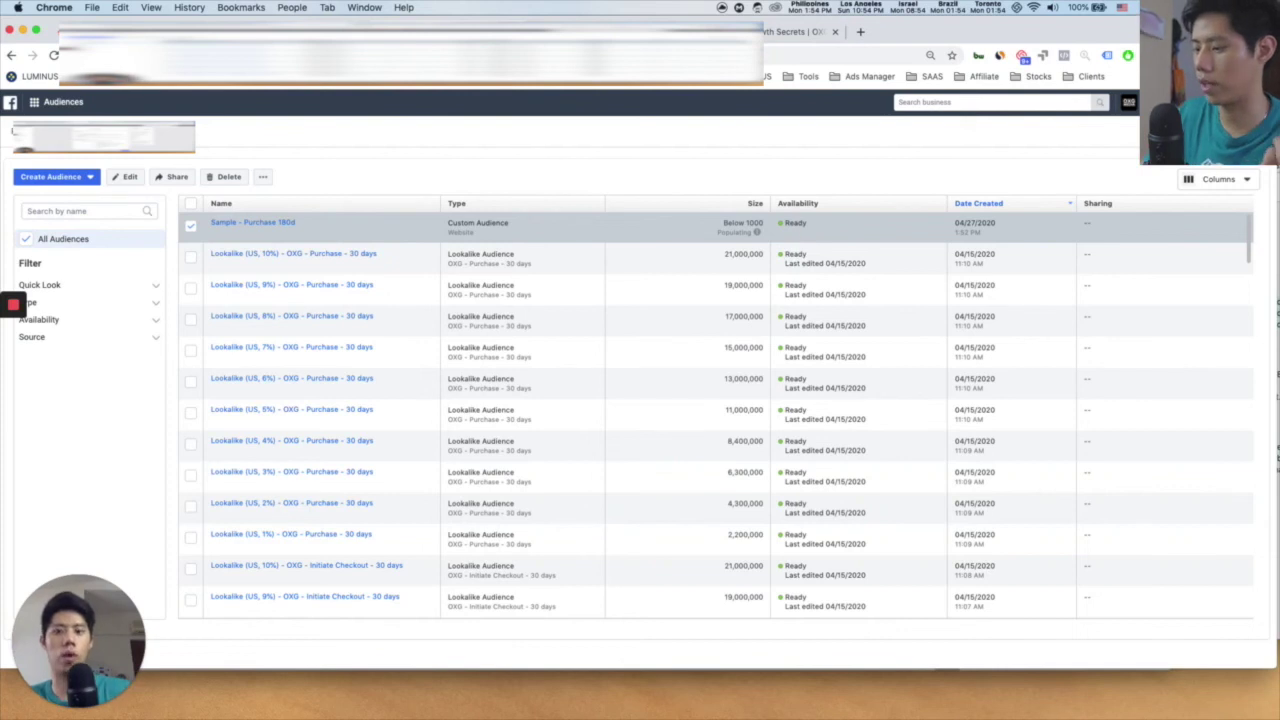
{"action": "key", "text": "super+Tab"}
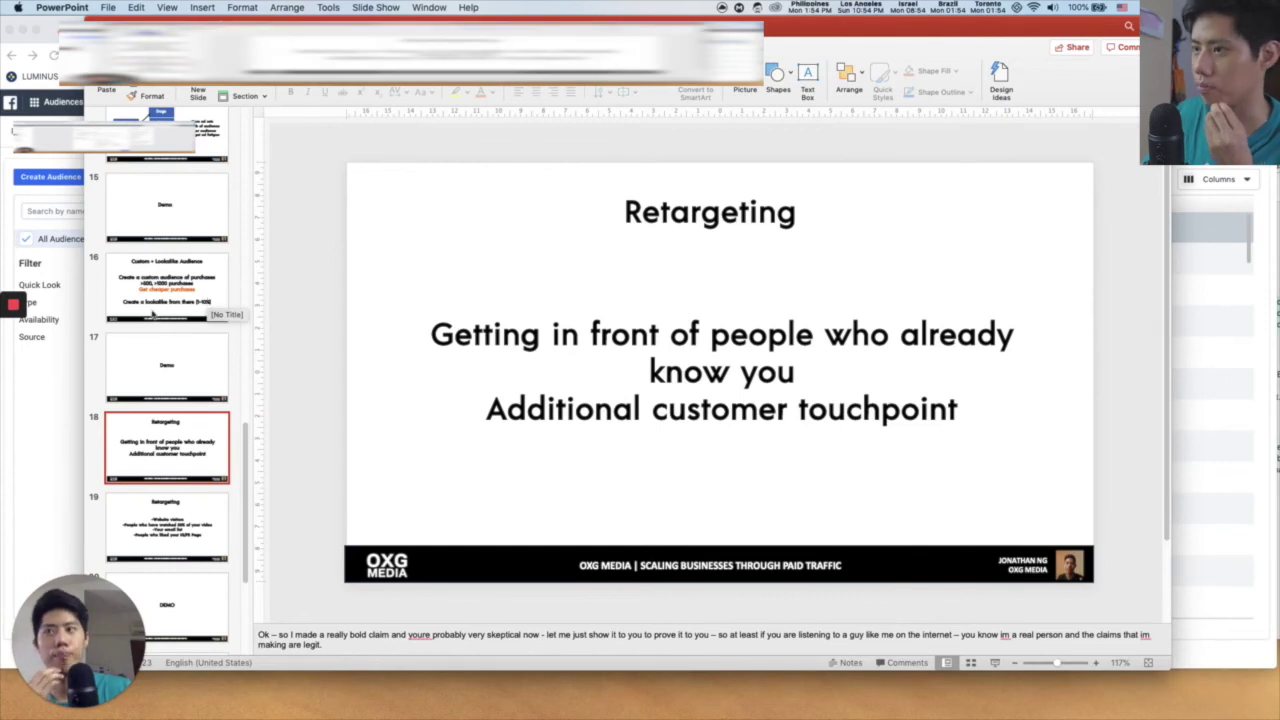
{"action": "scroll", "coordinate": [152, 320], "scroll_direction": "down", "scroll_amount": 5}
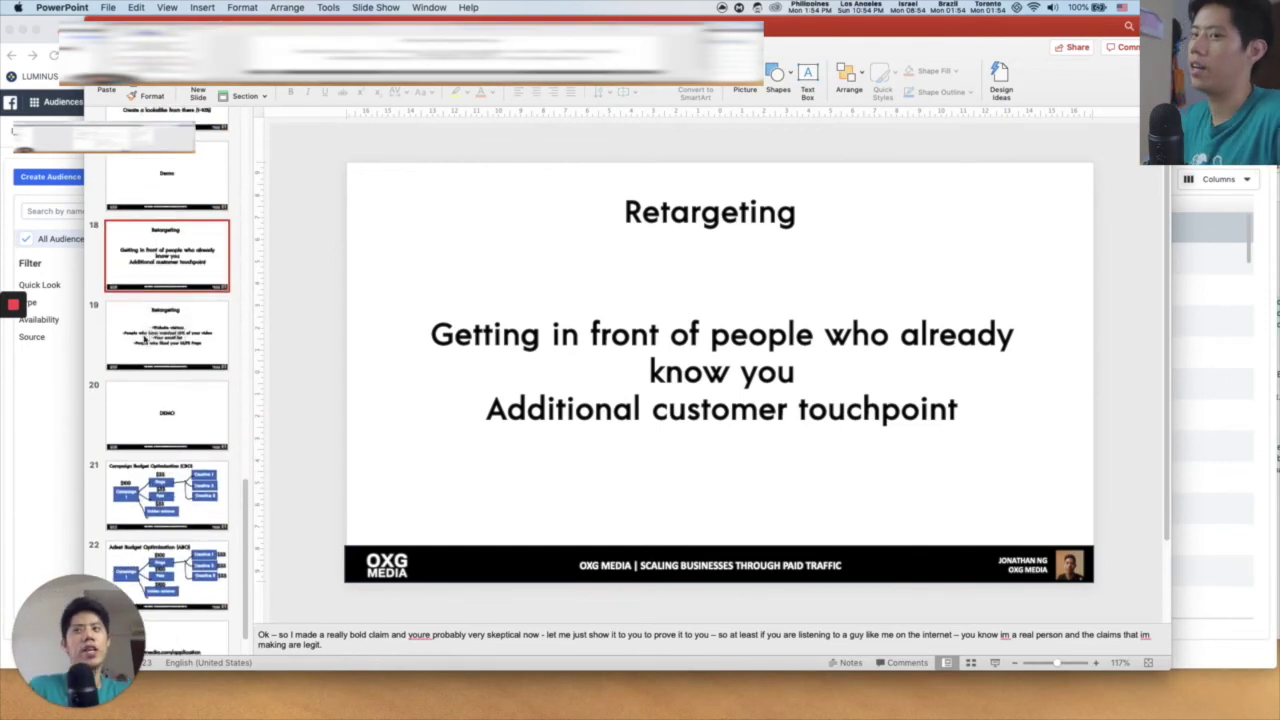
{"action": "scroll", "coordinate": [145, 339], "scroll_direction": "up", "scroll_amount": 2}
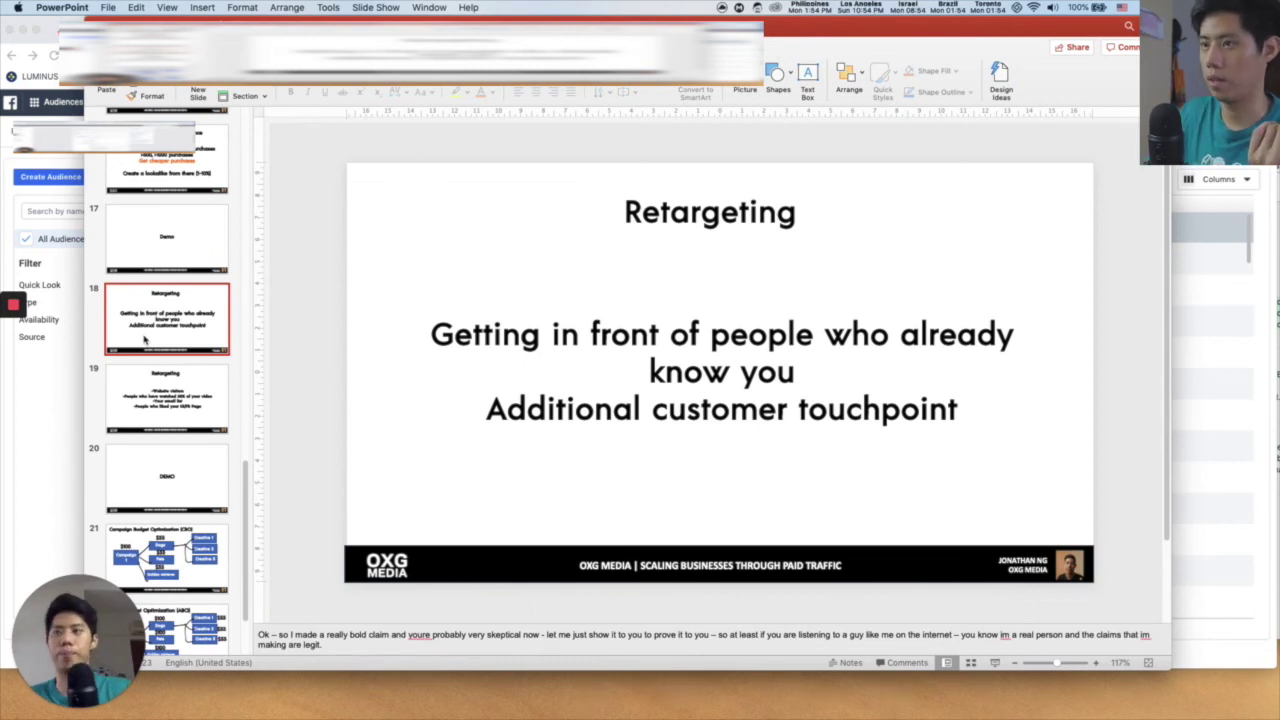
{"action": "key", "text": "Down"}
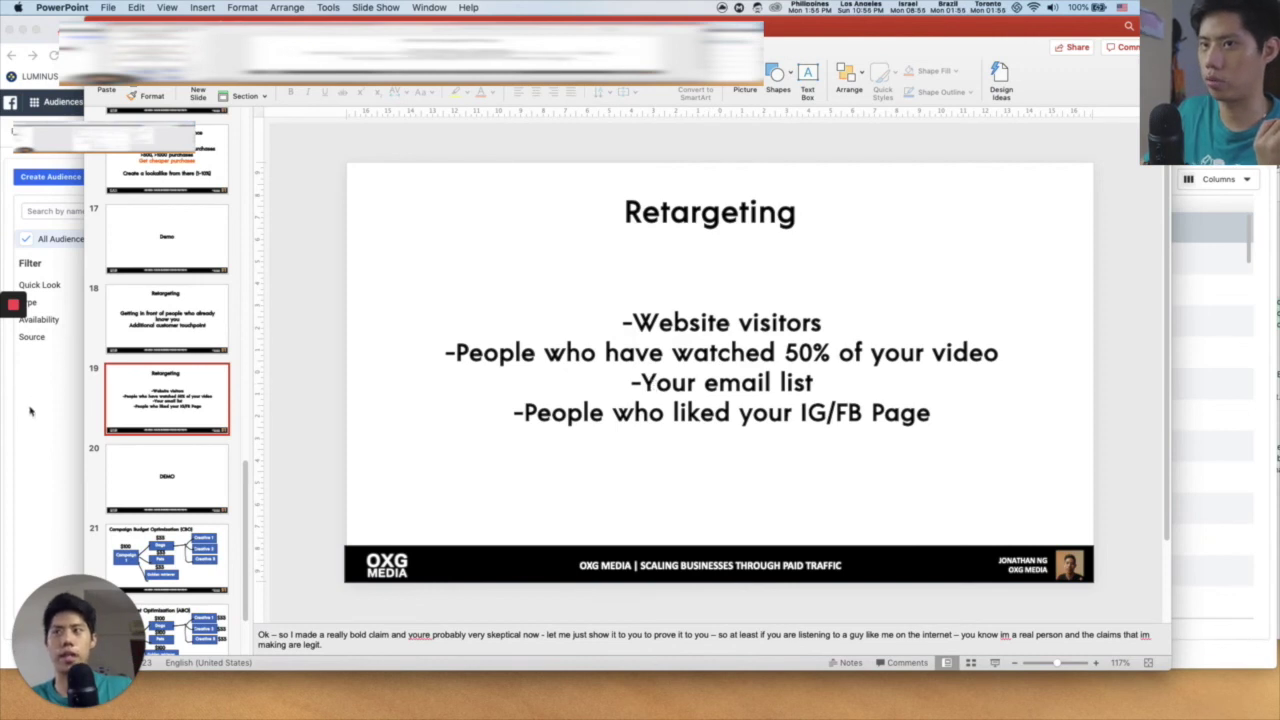
Return to Chrome and start a video engagement custom audience of people who have watched 75% of the video
{"action": "left_click", "coordinate": [40, 285]}
{"action": "left_click", "coordinate": [55, 177]}
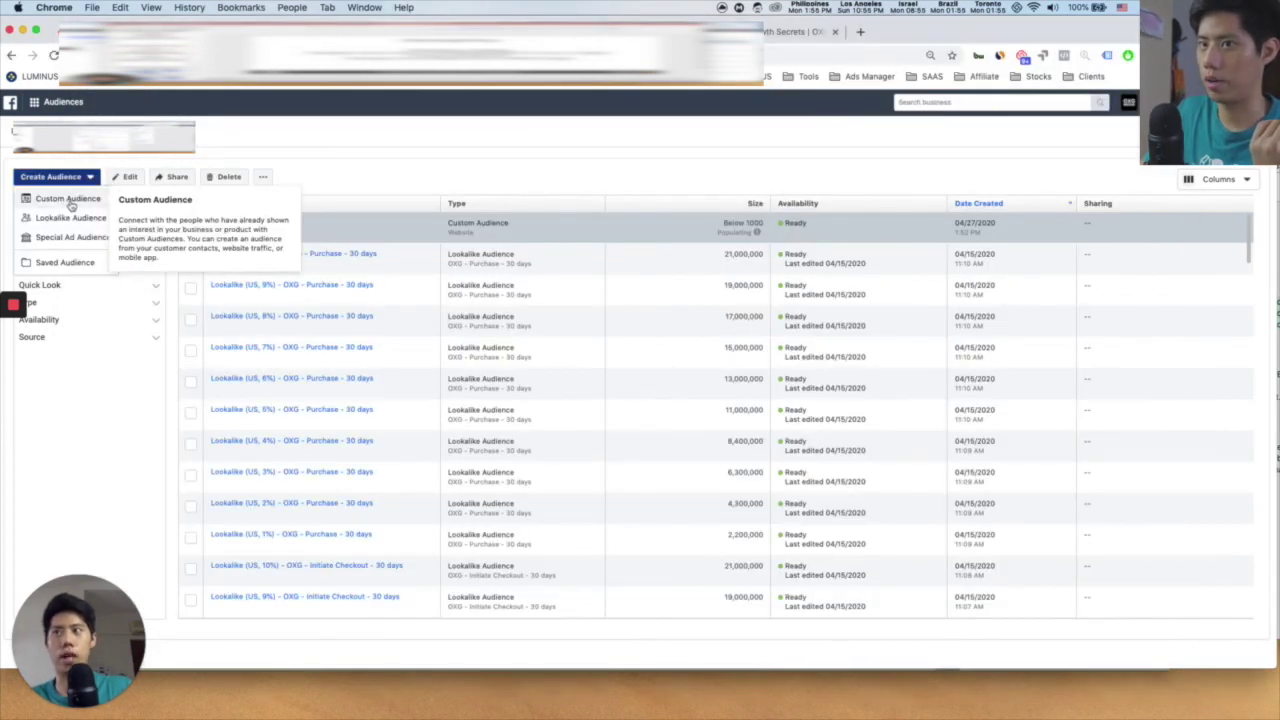
{"action": "left_click", "coordinate": [70, 202]}
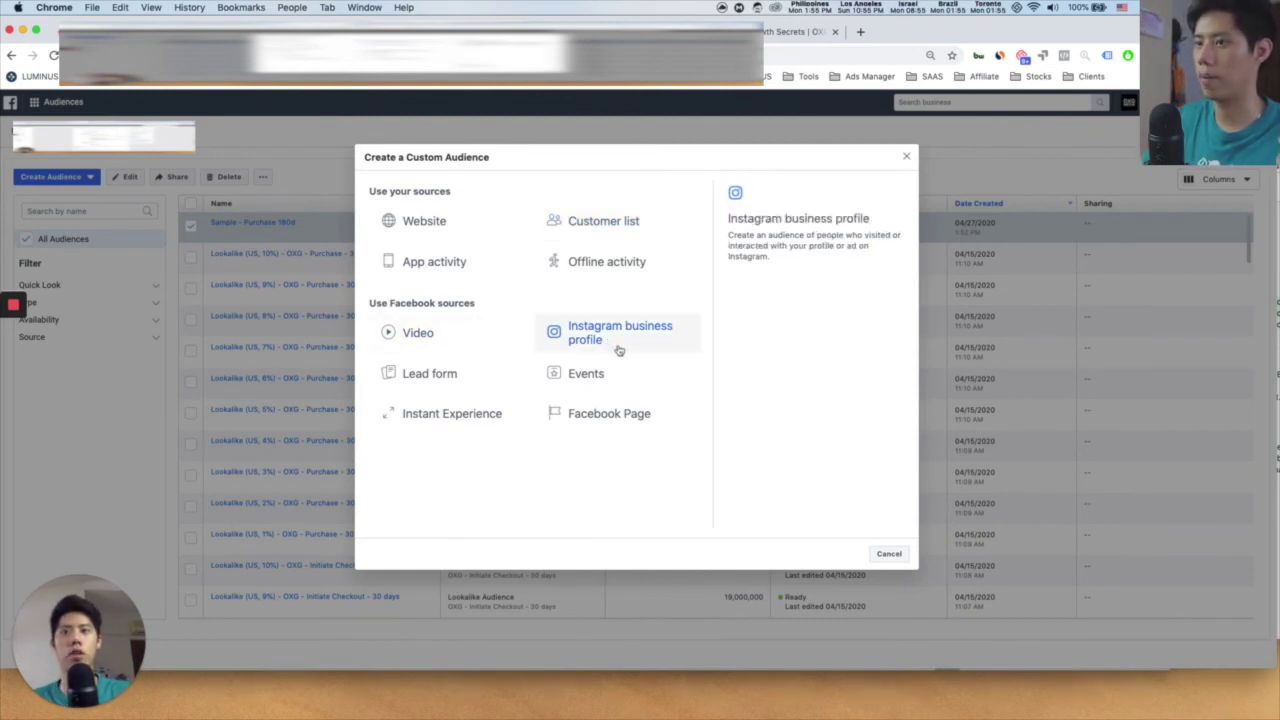
{"action": "left_click", "coordinate": [443, 340]}
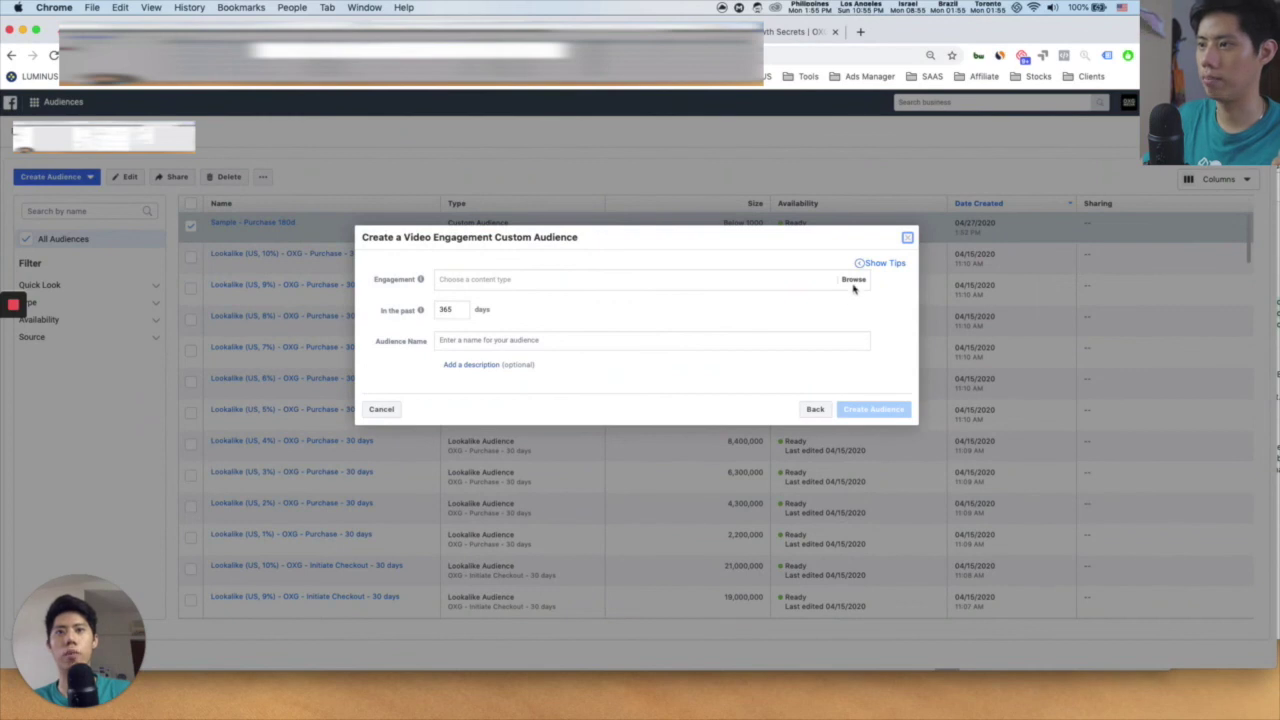
{"action": "left_click", "coordinate": [853, 281]}
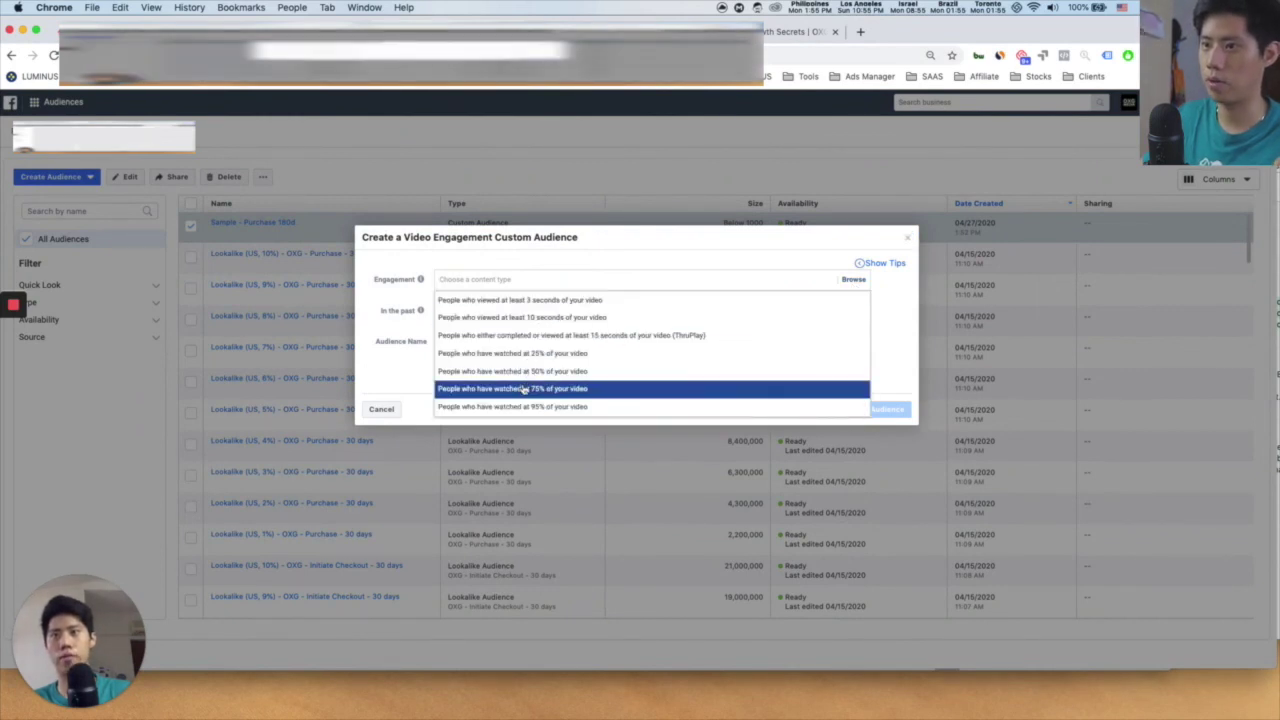
{"action": "left_click", "coordinate": [505, 390]}
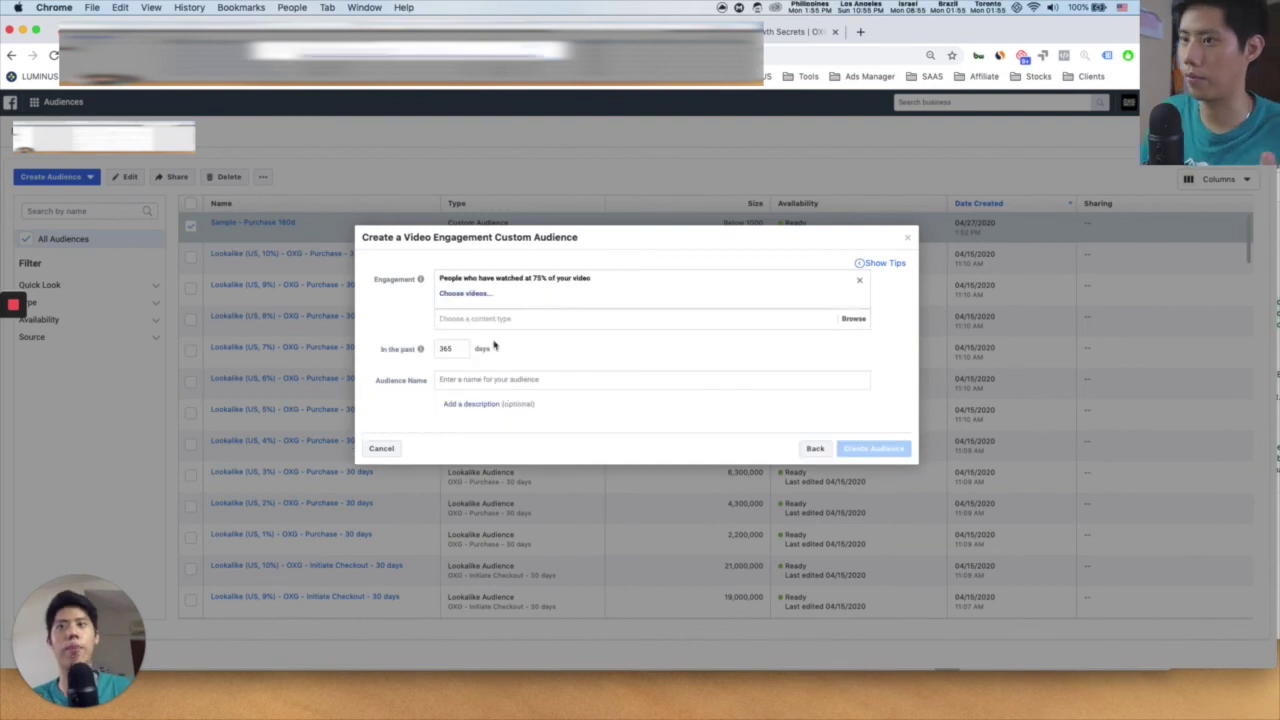
Choose JOGA Ani V2 - Biz owner.mov from the JOGA page as the audience's source video
{"action": "left_click", "coordinate": [479, 297]}
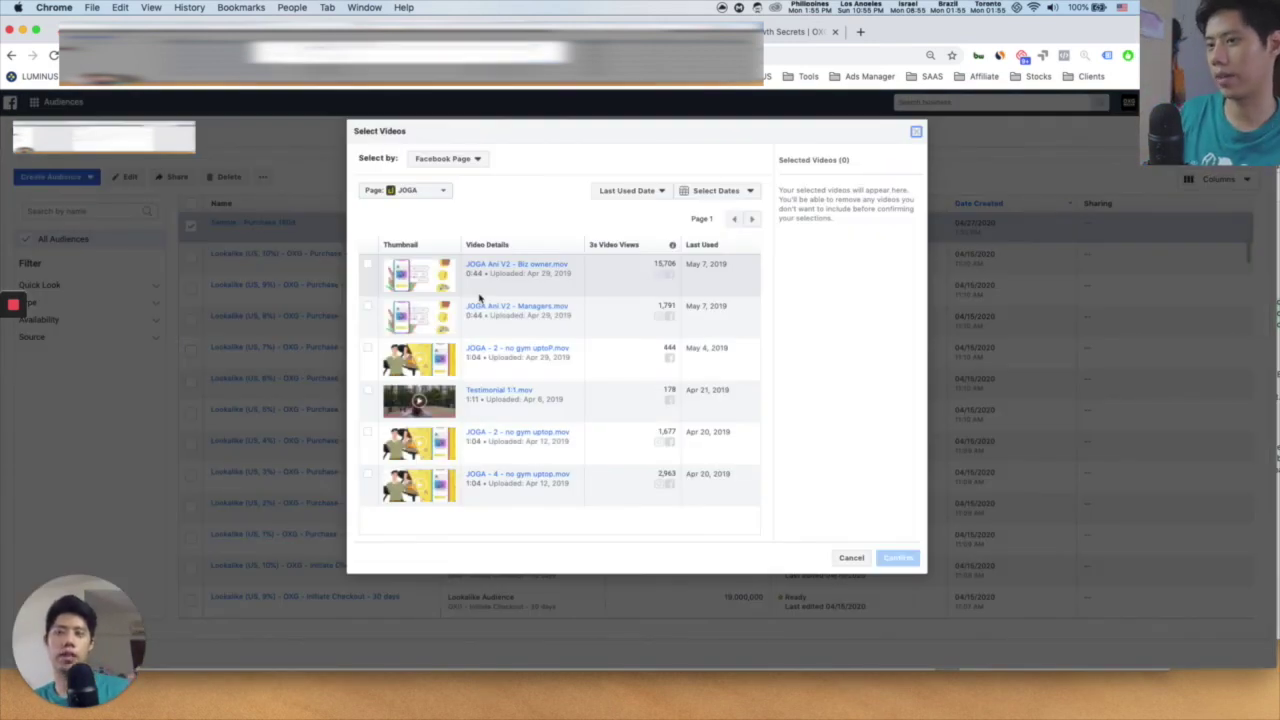
{"action": "left_click", "coordinate": [366, 266]}
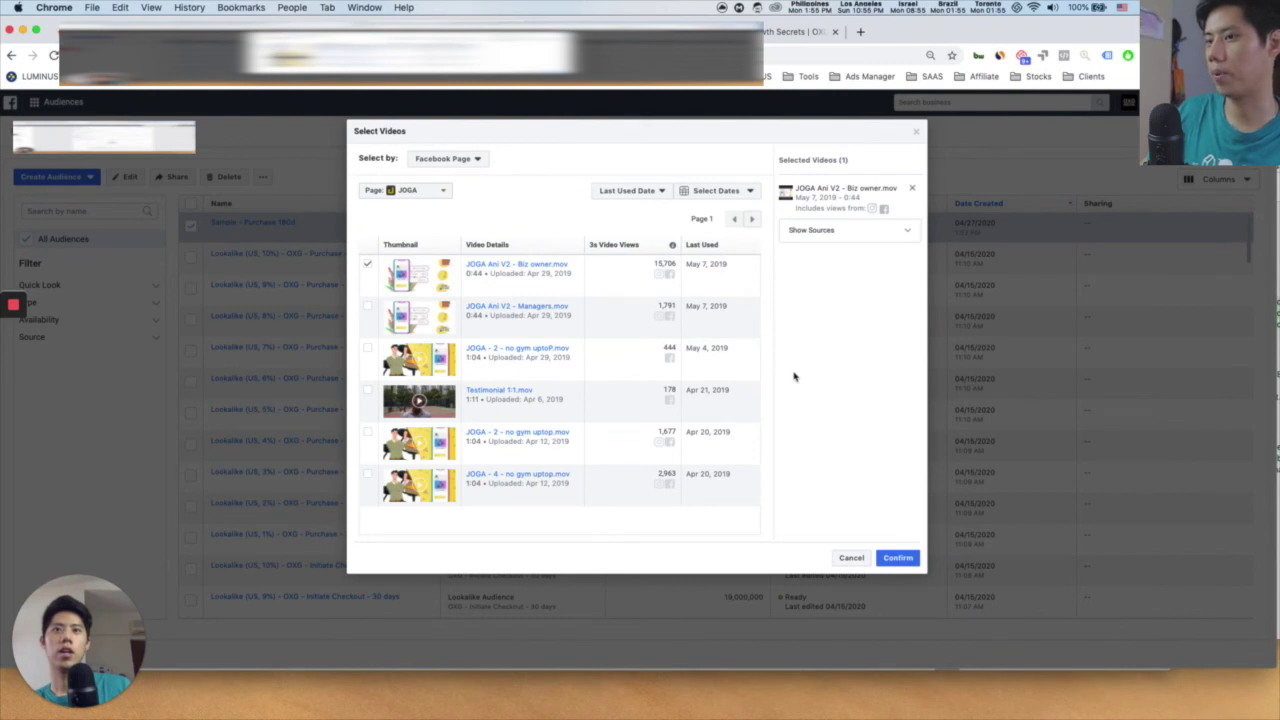
{"action": "left_click", "coordinate": [897, 557]}
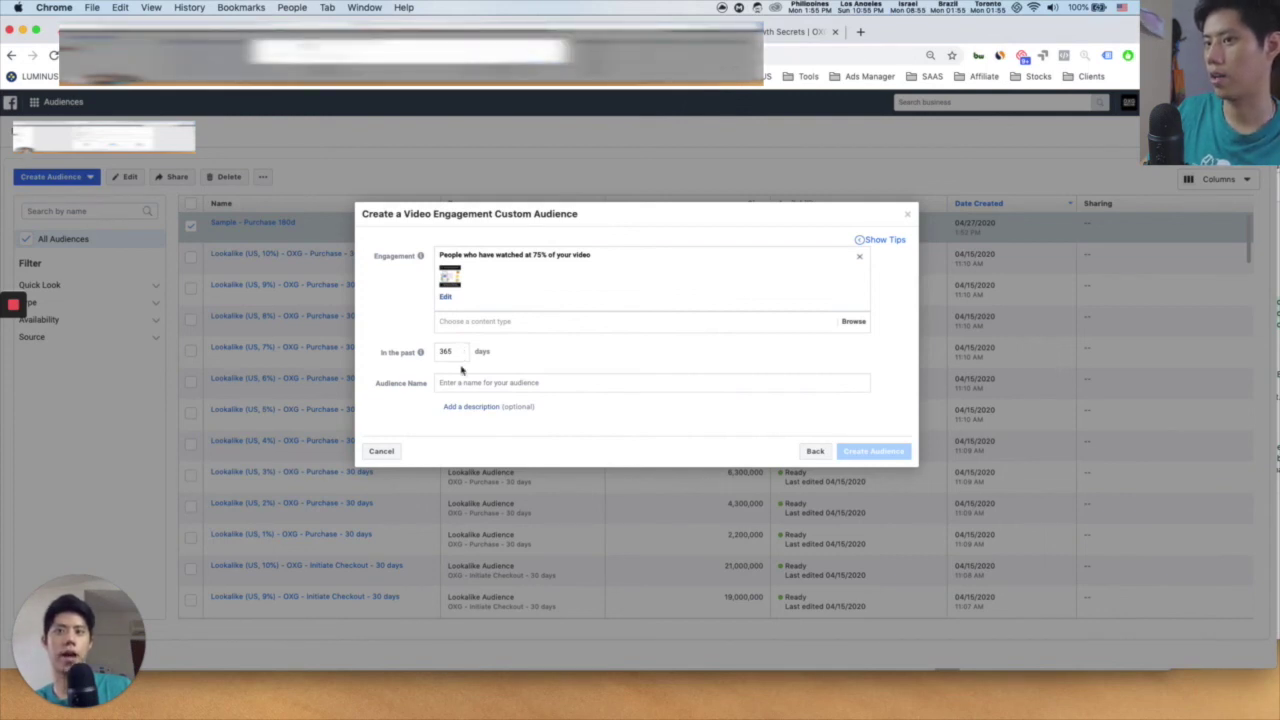
{"action": "left_click", "coordinate": [461, 382]}
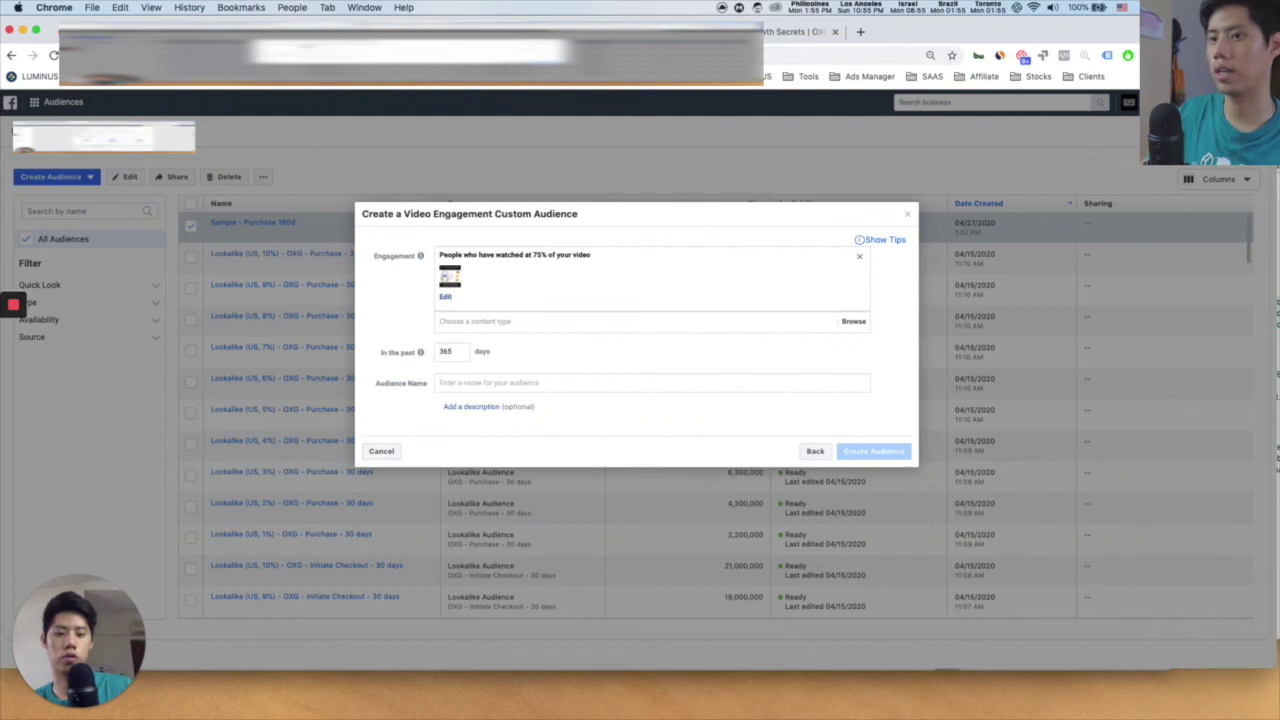
Switch to PowerPoint and go through slides 20 to 22, returning to the Campaign Budget Optimization slide
{"action": "key", "text": "super+Tab"}
{"action": "left_click", "coordinate": [195, 479]}
{"action": "scroll", "coordinate": [195, 477], "scroll_direction": "down", "scroll_amount": 1}
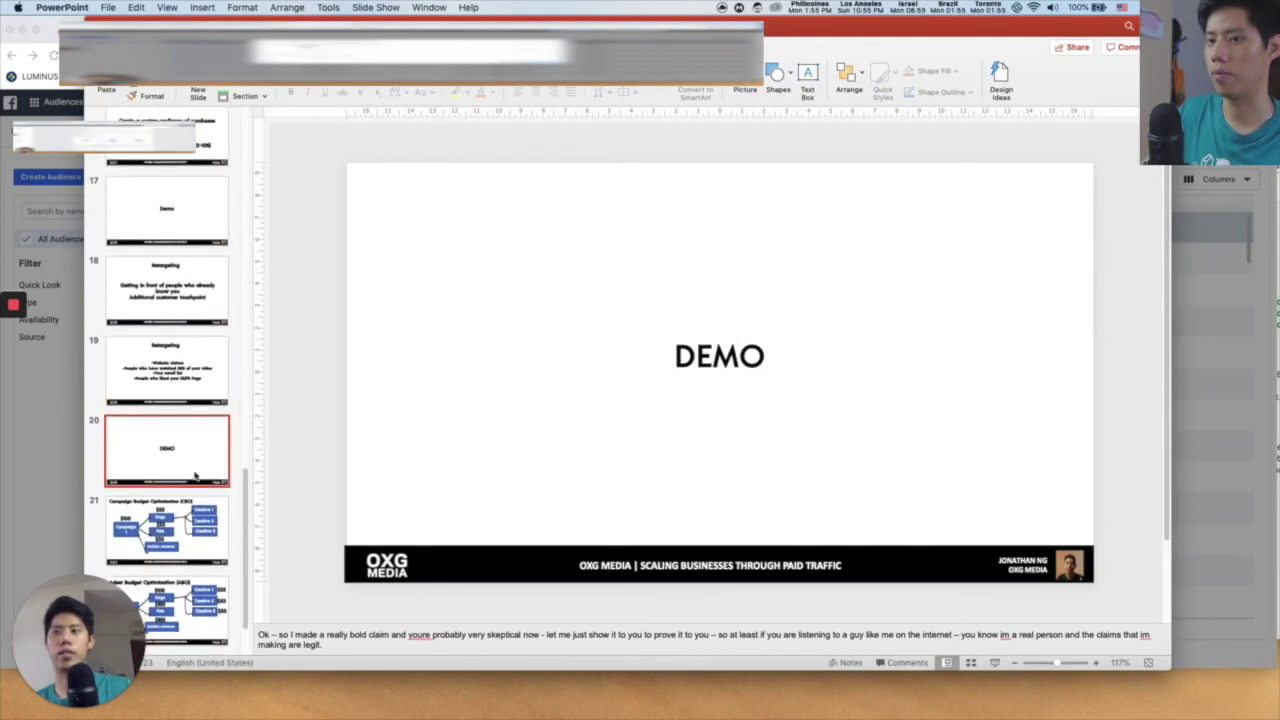
{"action": "scroll", "coordinate": [195, 477], "scroll_direction": "down", "scroll_amount": 1}
{"action": "left_click", "coordinate": [201, 453]}
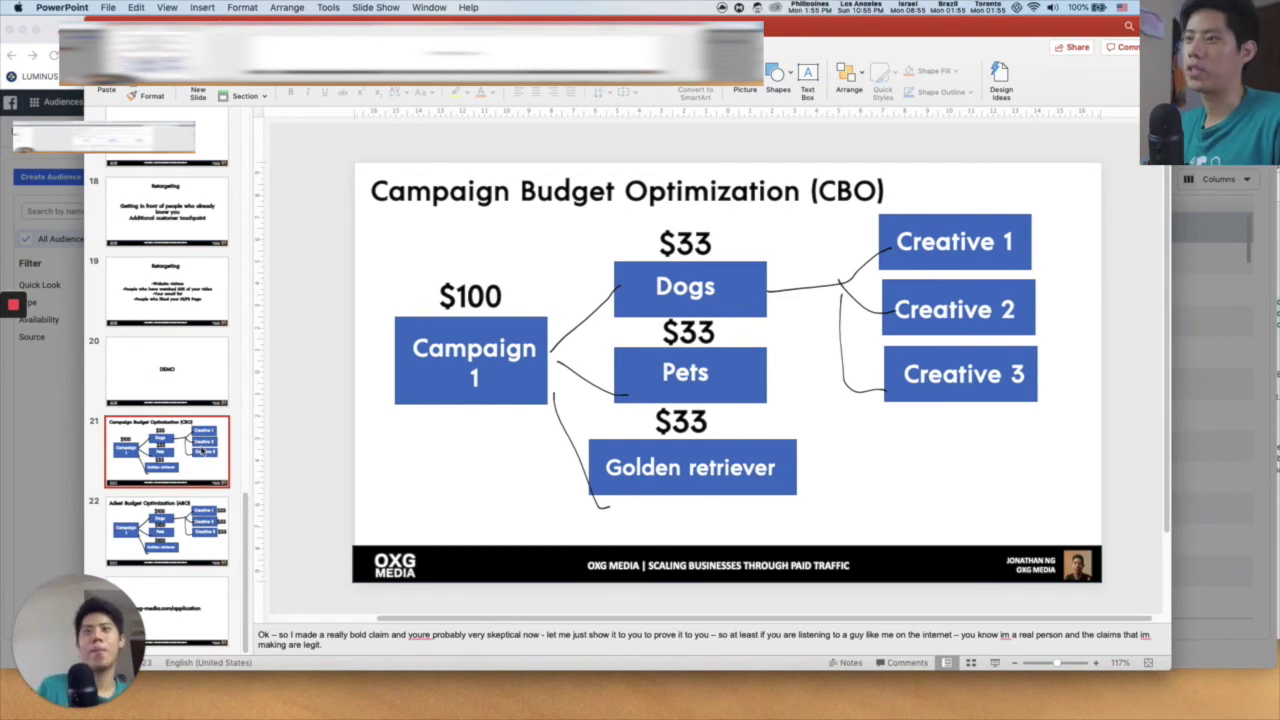
{"action": "left_click", "coordinate": [199, 520]}
{"action": "left_click", "coordinate": [201, 453]}
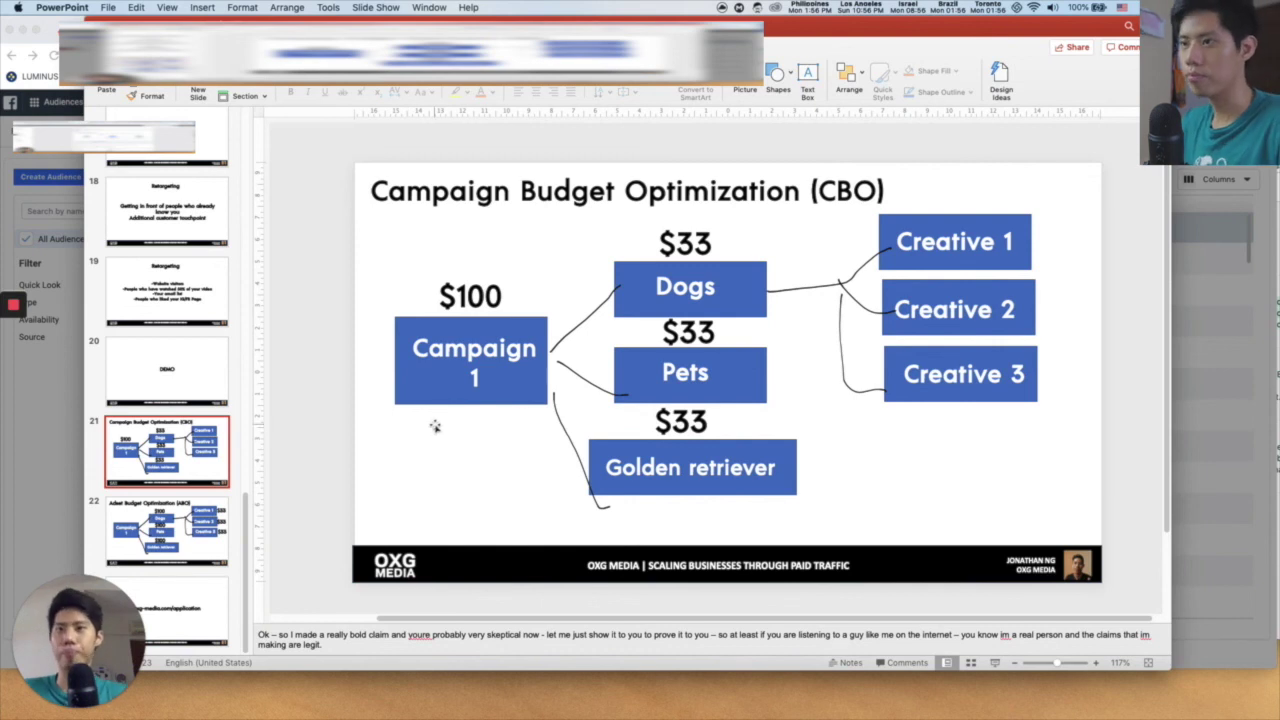
Return to Chrome and start a new campaign in Ads Manager with the Conversions objective
{"action": "left_click", "coordinate": [1234, 272]}
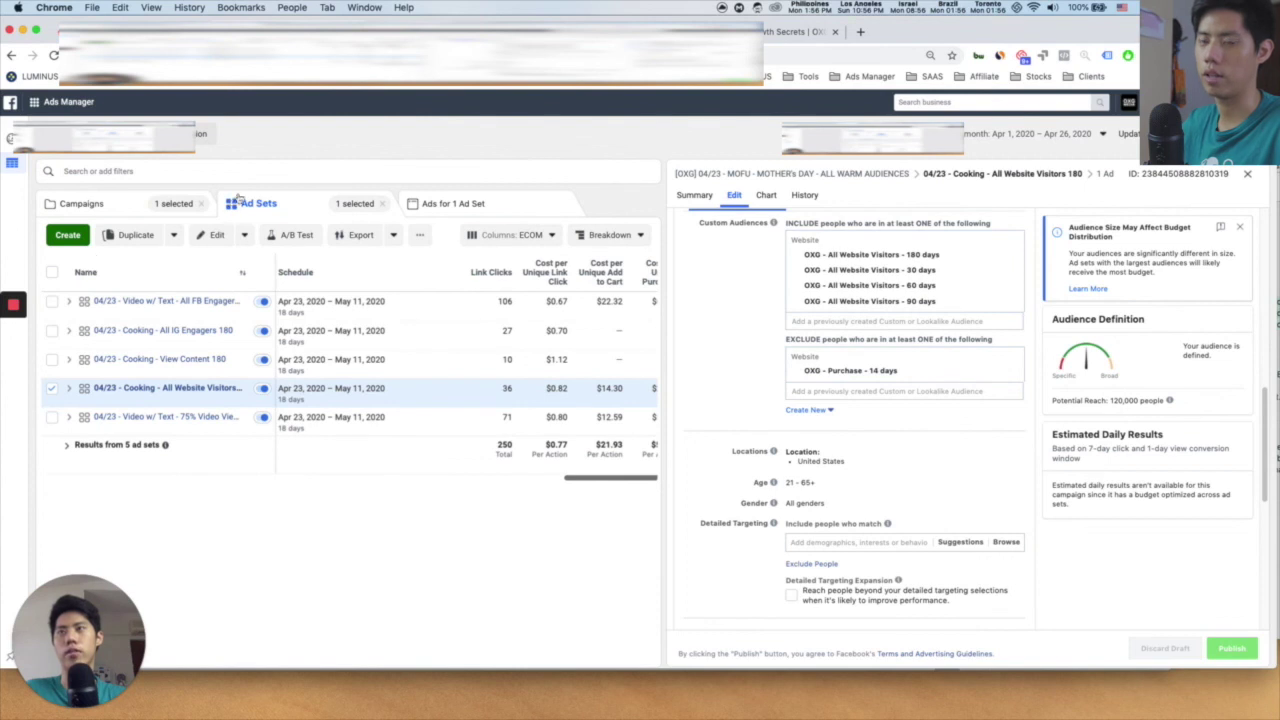
{"action": "left_click", "coordinate": [66, 236]}
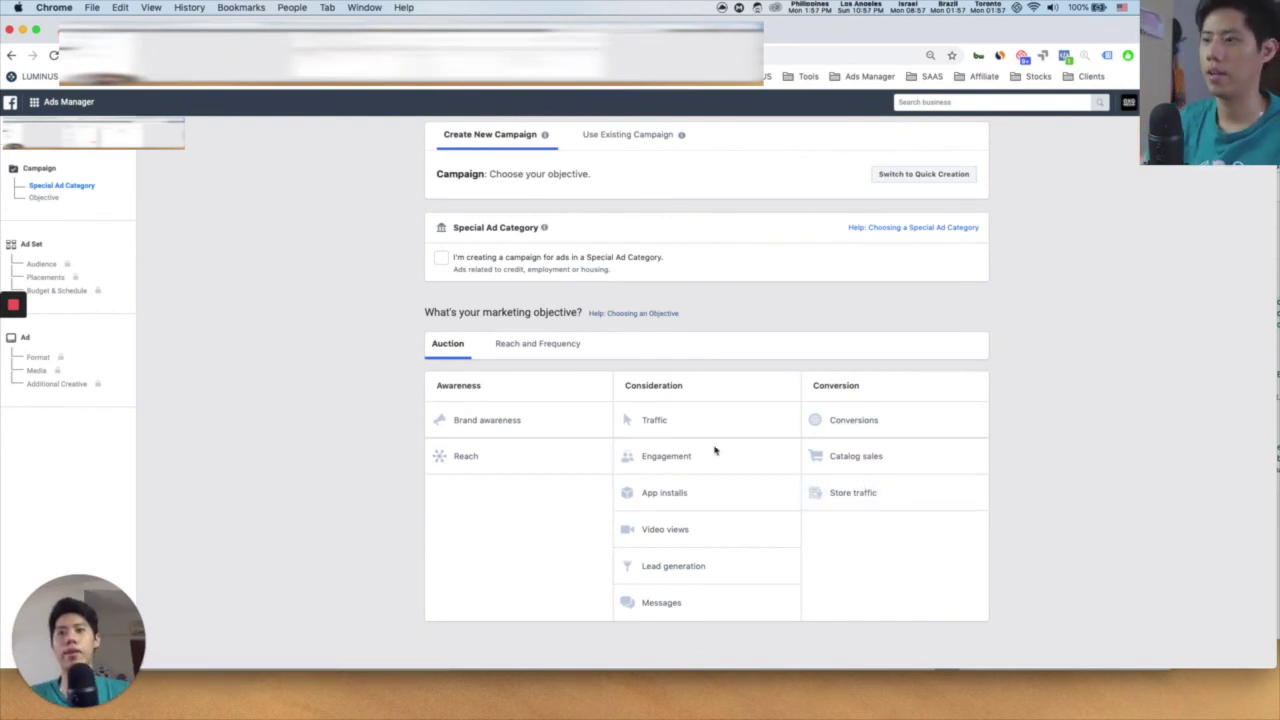
{"action": "left_click", "coordinate": [873, 421]}
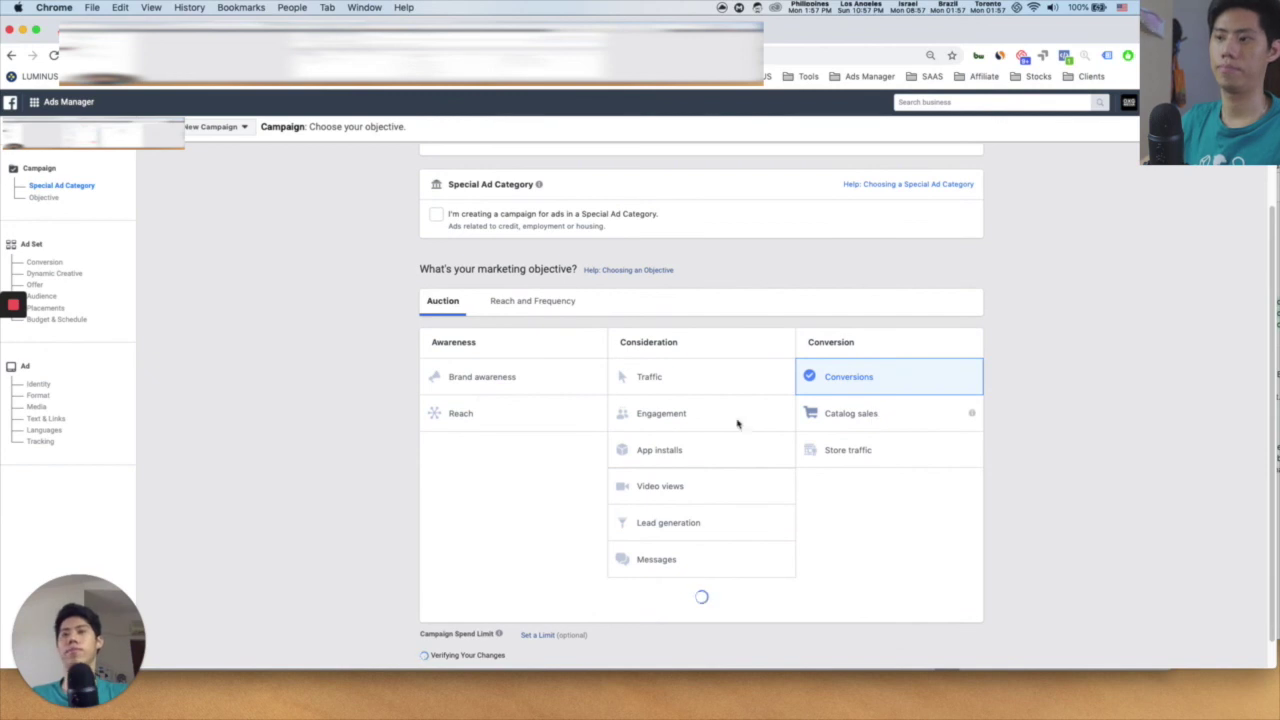
{"action": "scroll", "coordinate": [392, 405], "scroll_direction": "down", "scroll_amount": 2}
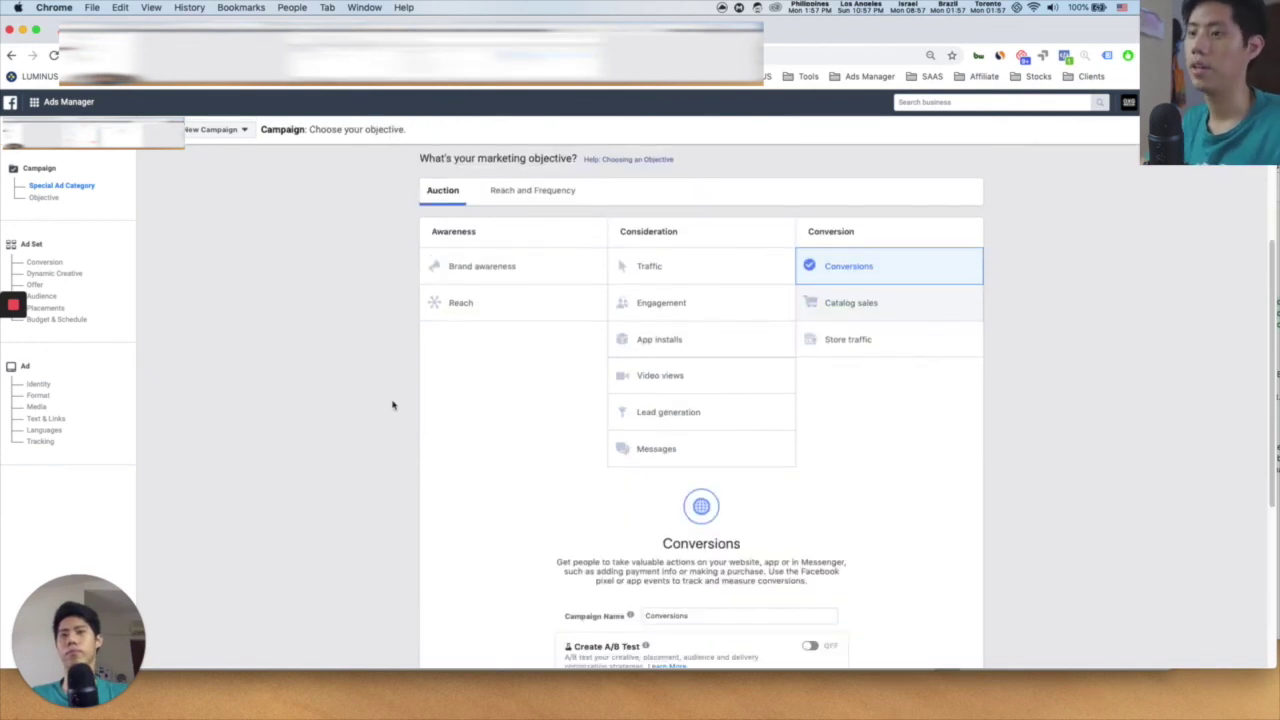
Glance at the CBO slide in PowerPoint, return to Chrome and turn off Campaign Budget Optimization for the campaign
{"action": "key", "text": "super+Tab"}
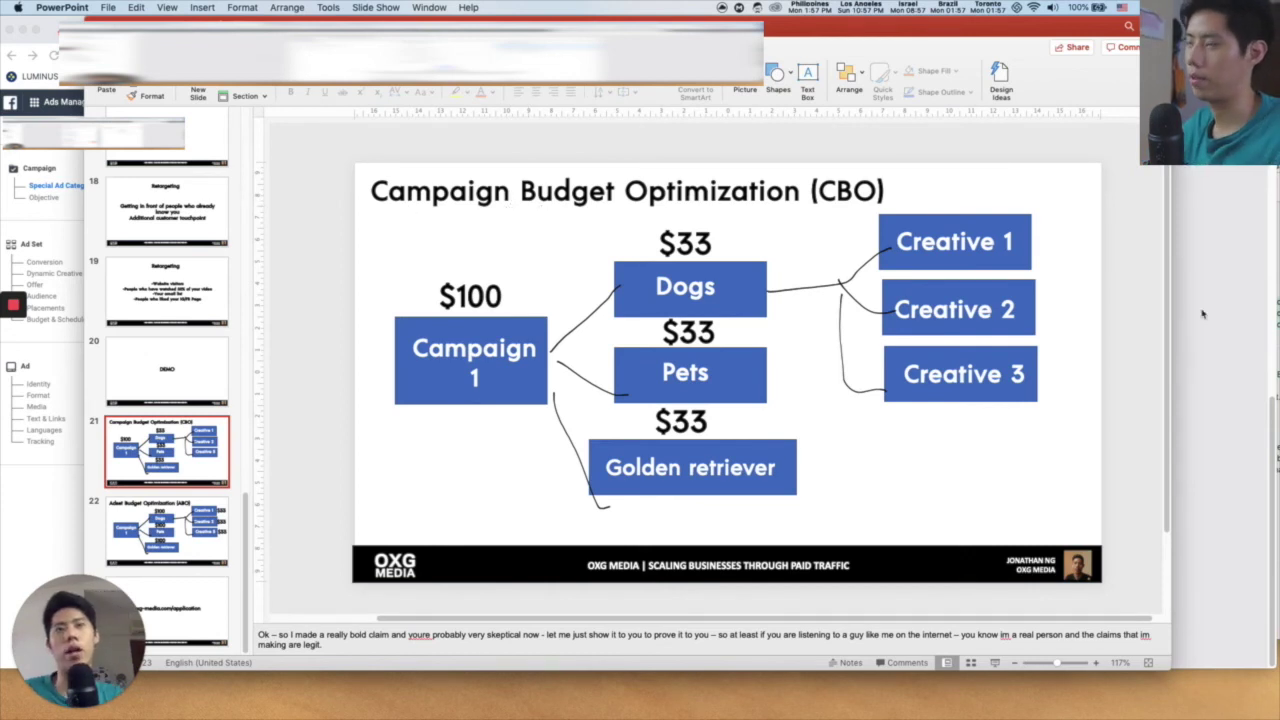
{"action": "key", "text": "super+Tab"}
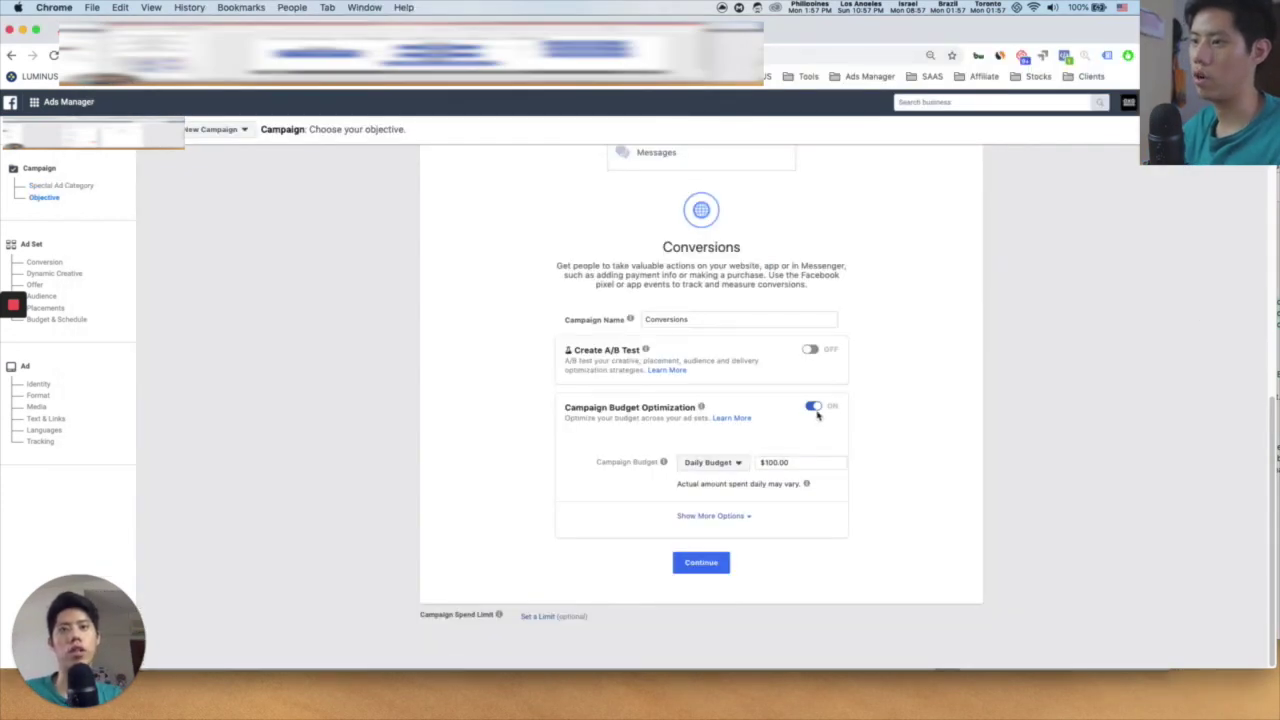
{"action": "left_click", "coordinate": [814, 408]}
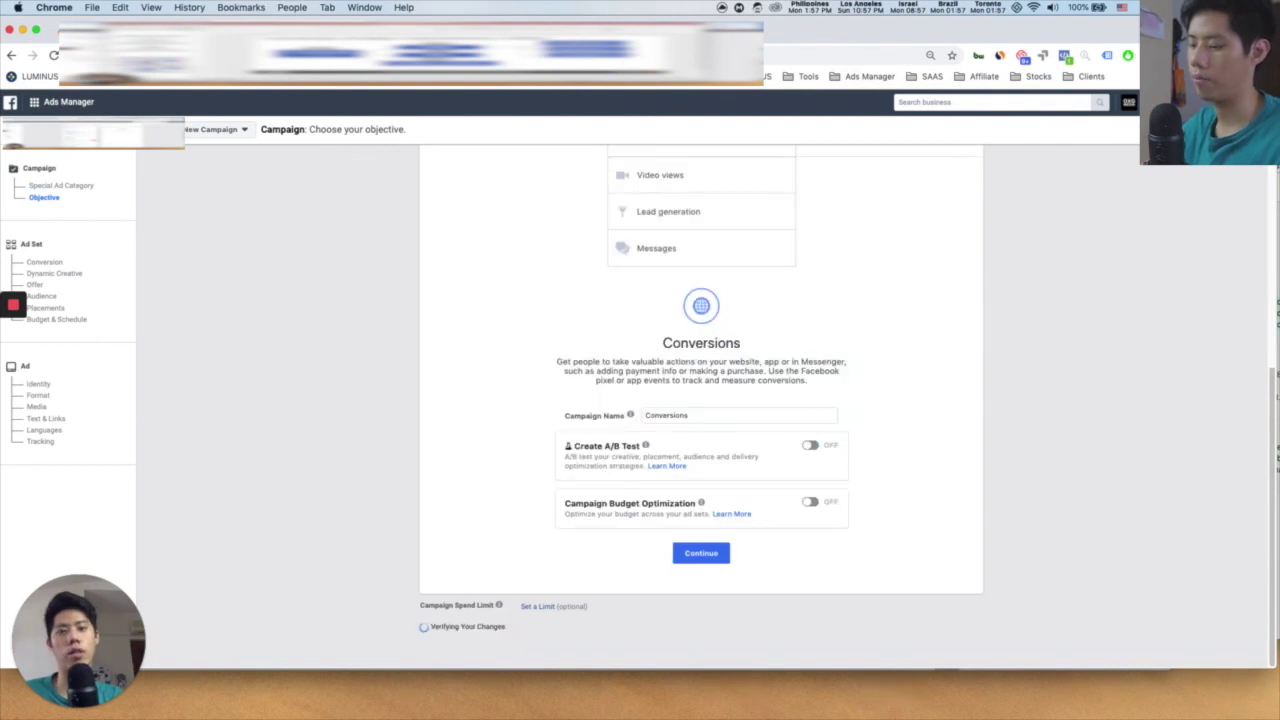
Switch to PowerPoint and compare the Adset Budget Optimization slide with the Campaign Budget Optimization slide
{"action": "key", "text": "super+Tab"}
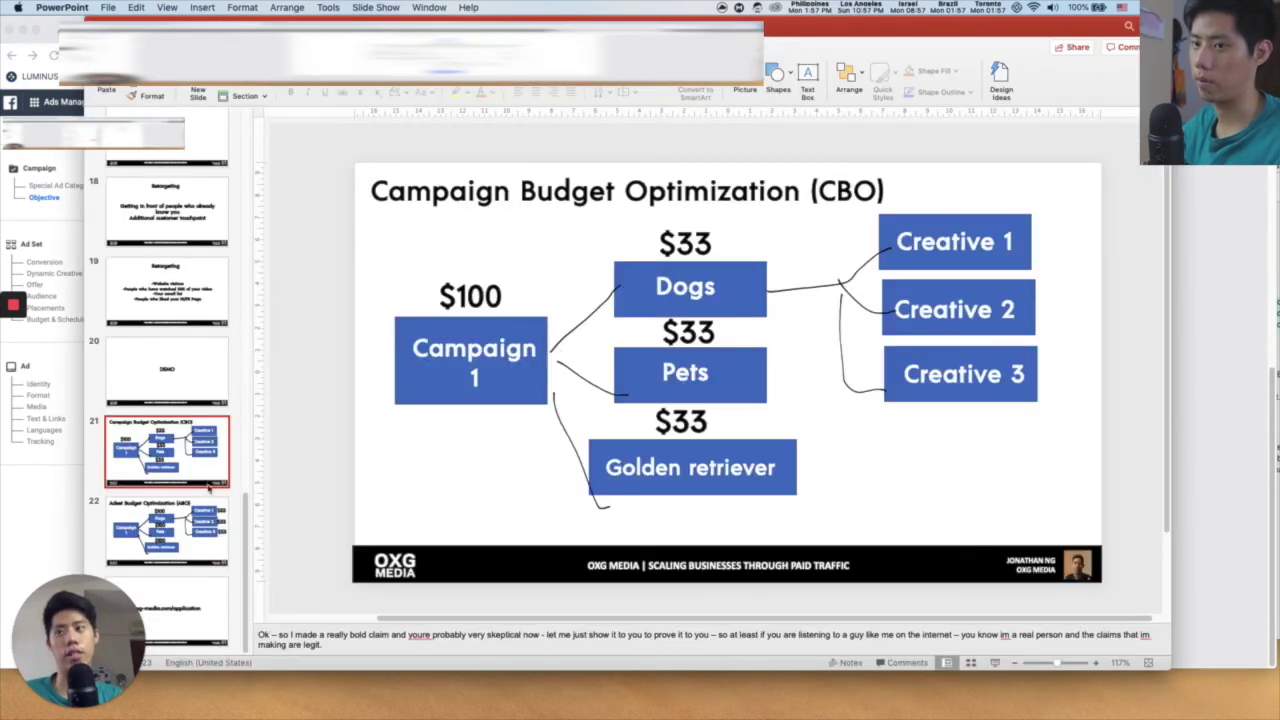
{"action": "left_click", "coordinate": [207, 525]}
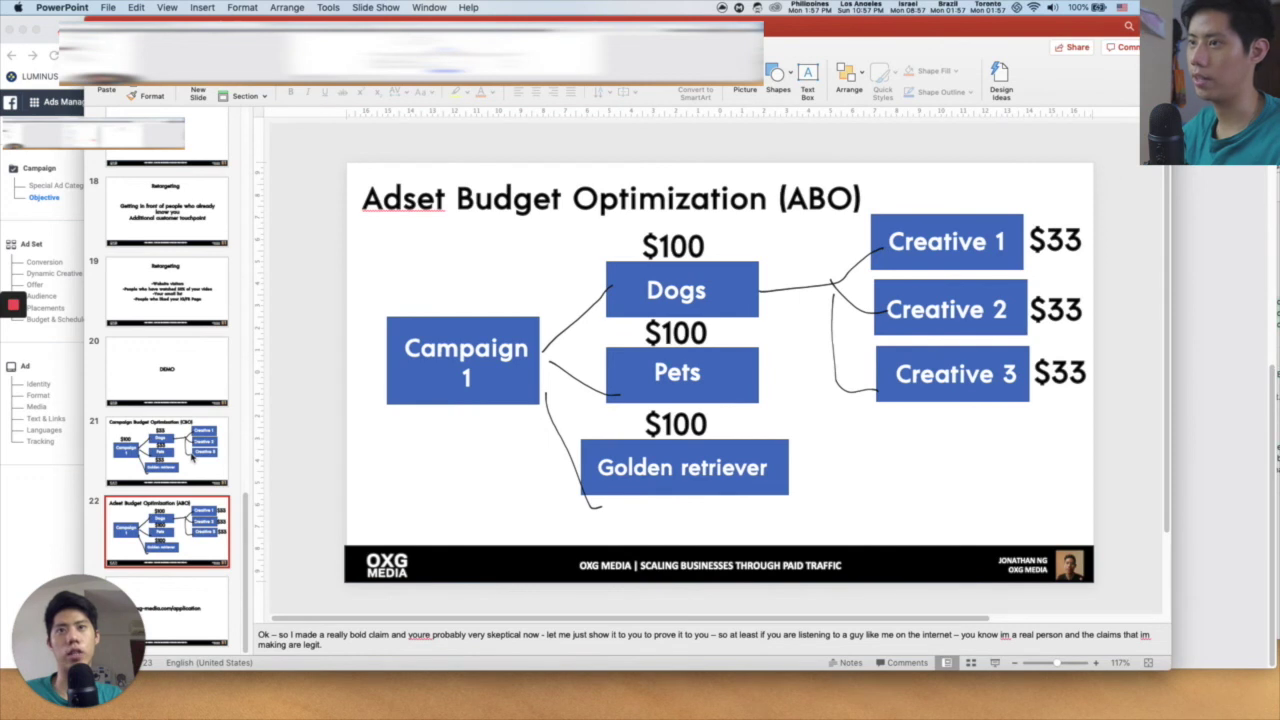
{"action": "left_click", "coordinate": [193, 457]}
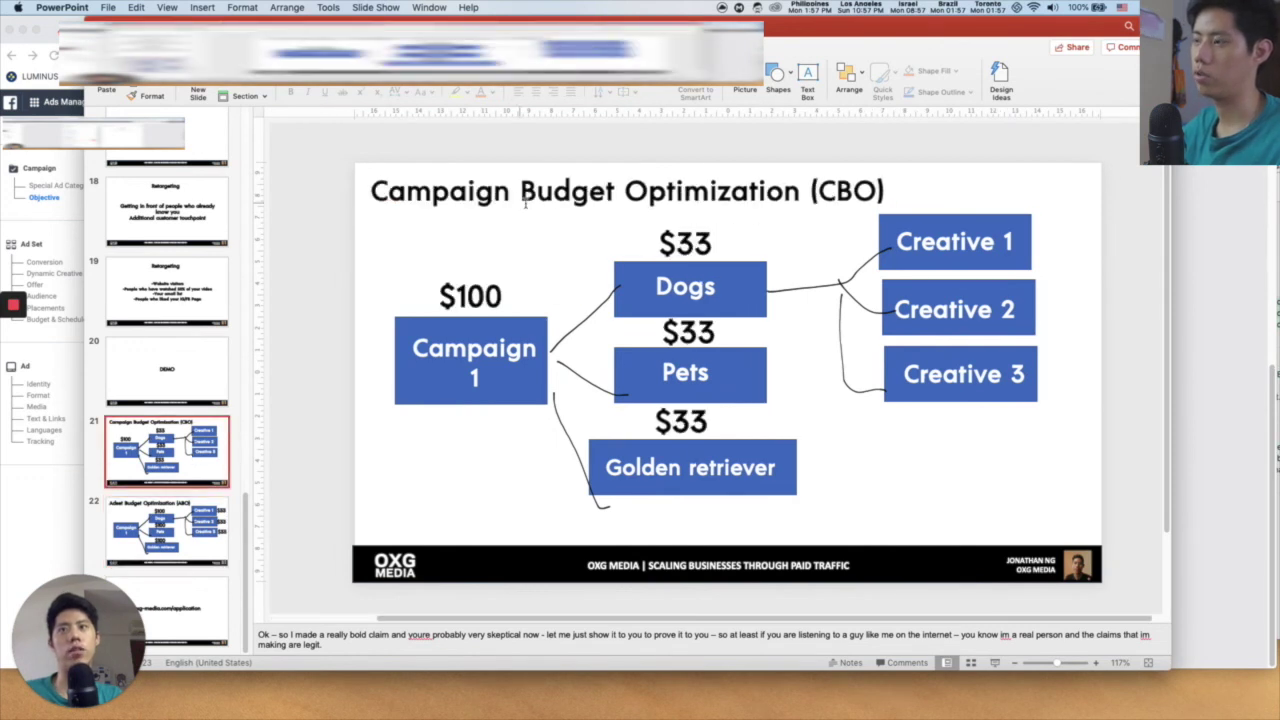
Return to Chrome, turn Campaign Budget Optimization back on, and switch to the CBO slide in PowerPoint
{"action": "key", "text": "super+Tab"}
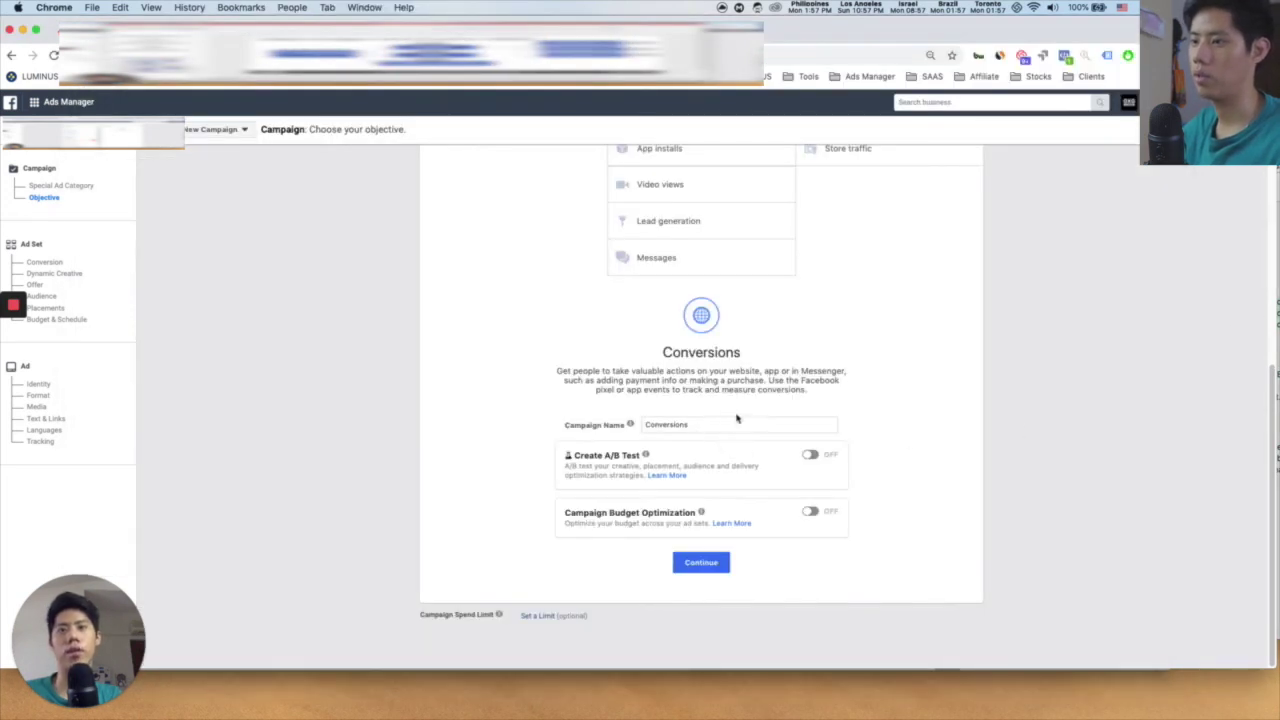
{"action": "left_click", "coordinate": [812, 513]}
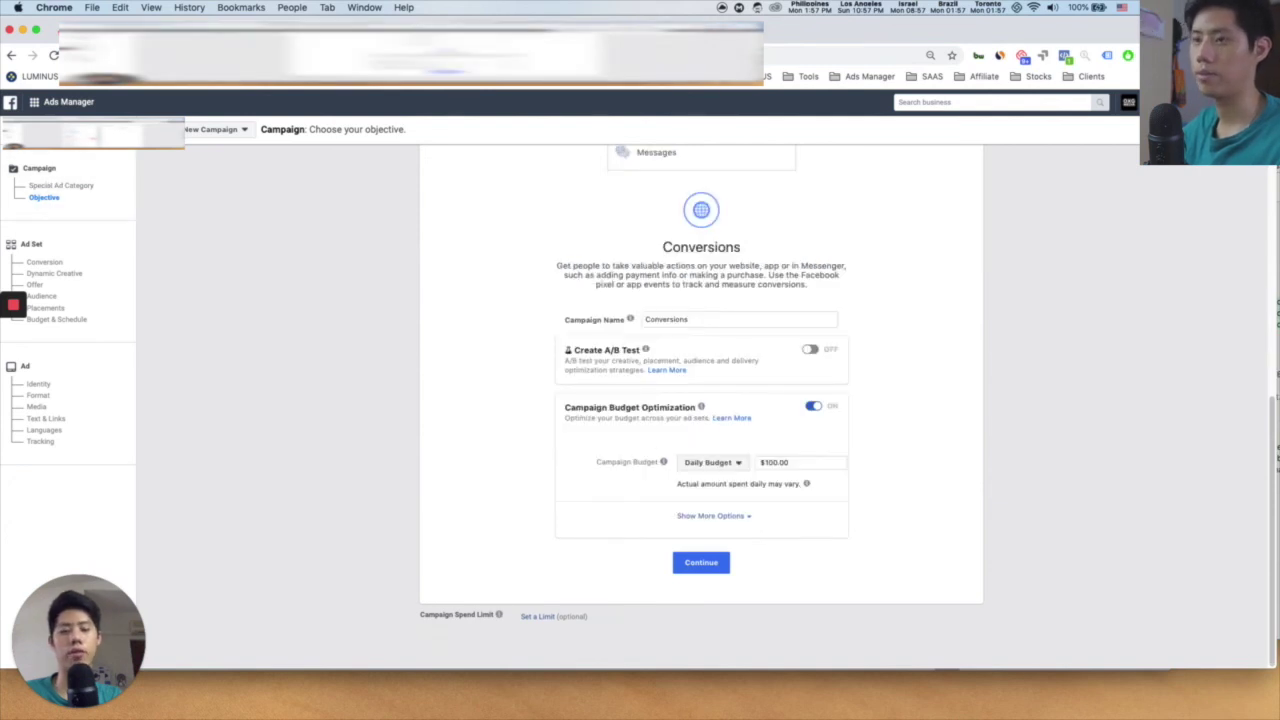
{"action": "key", "text": "super+Tab"}
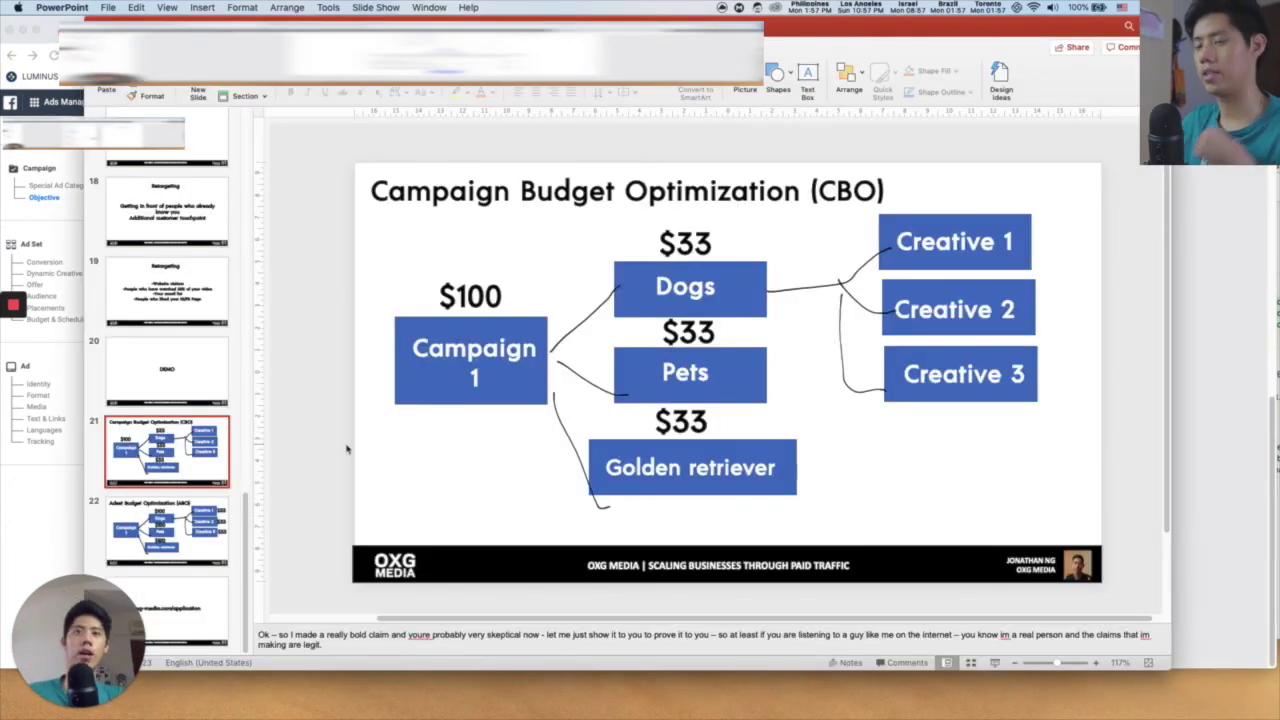